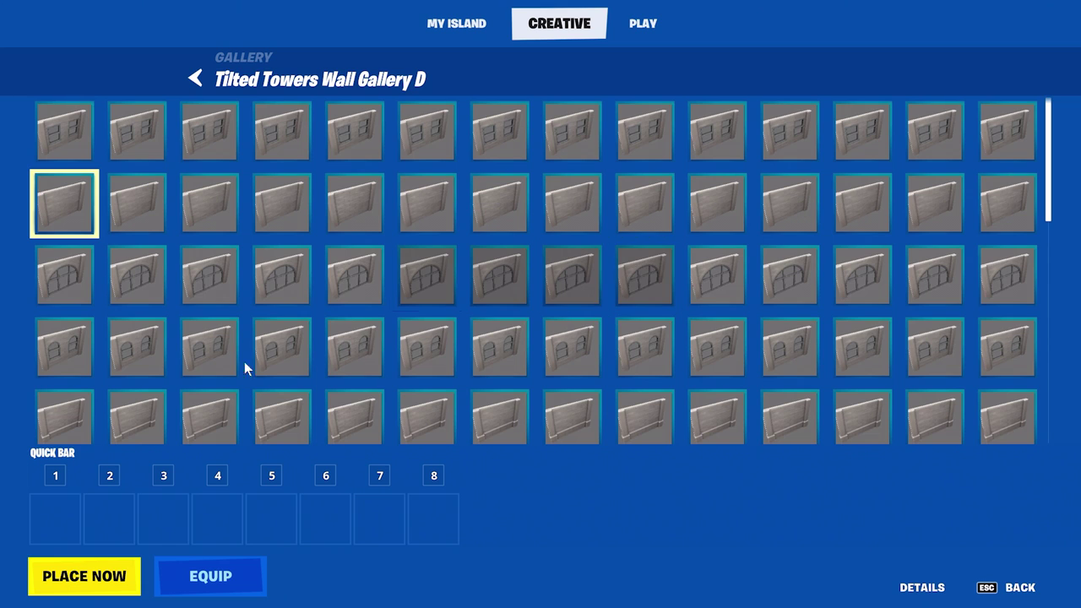
# Assign a Tilted Towers wall to quick bar slot 1 and a computer prop from a gallery found with "dusty" to slot 2
pyautogui.click(71, 414)
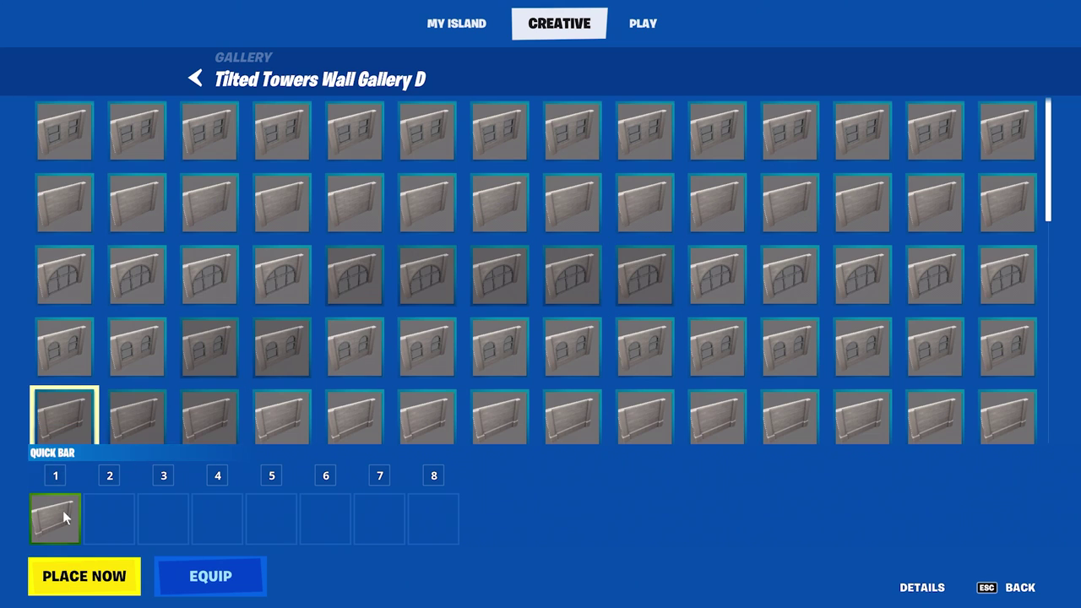
pyautogui.press('Escape')
pyautogui.click(41, 128)
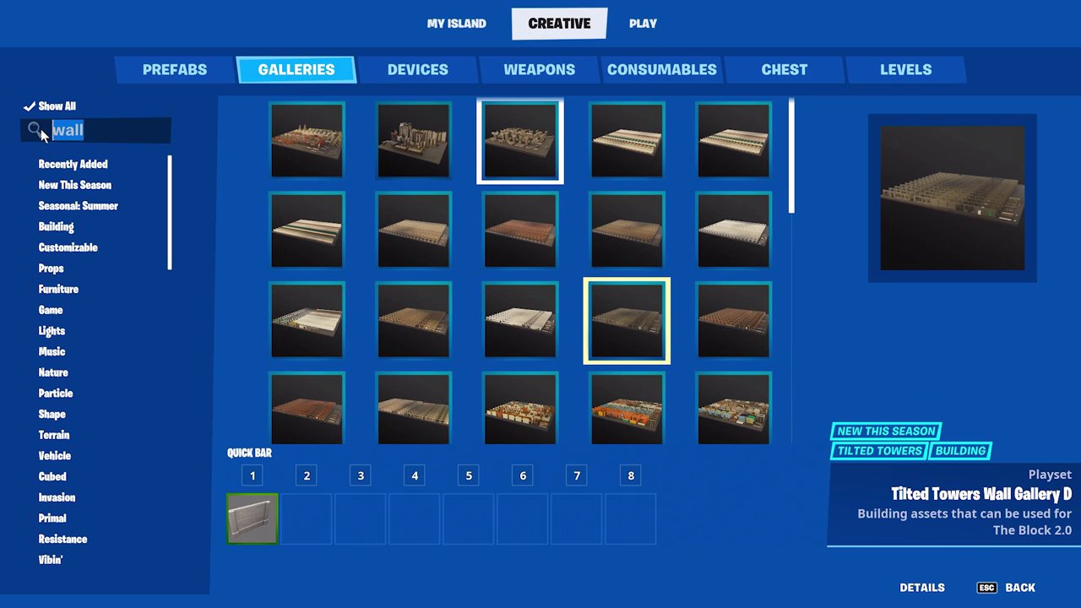
pyautogui.write('dusty')
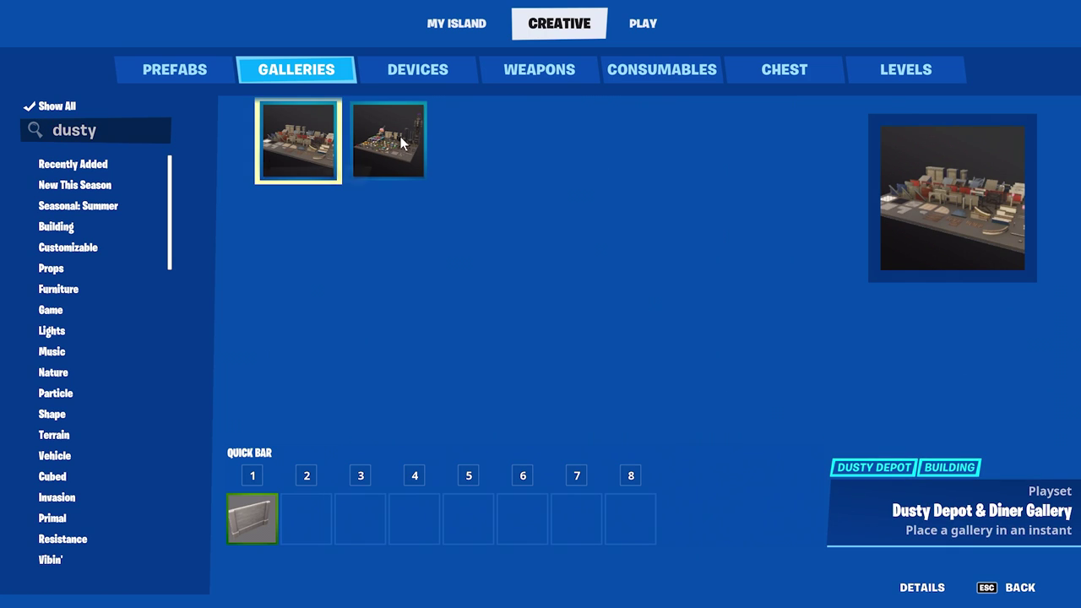
pyautogui.click(298, 139)
pyautogui.scroll(-1, 377, 307)
pyautogui.moveTo(280, 383); pyautogui.dragTo(109, 518)
pyautogui.press('Tab')
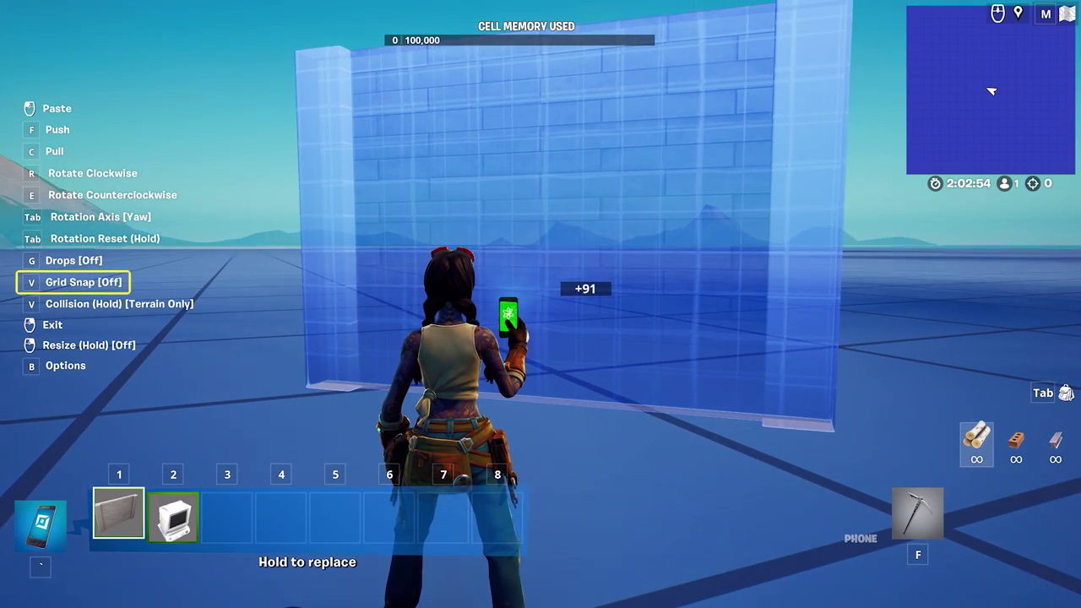
# Cycle the wall preview's grid snap through 32, 16 and 4, and return it to off
pyautogui.press('v')
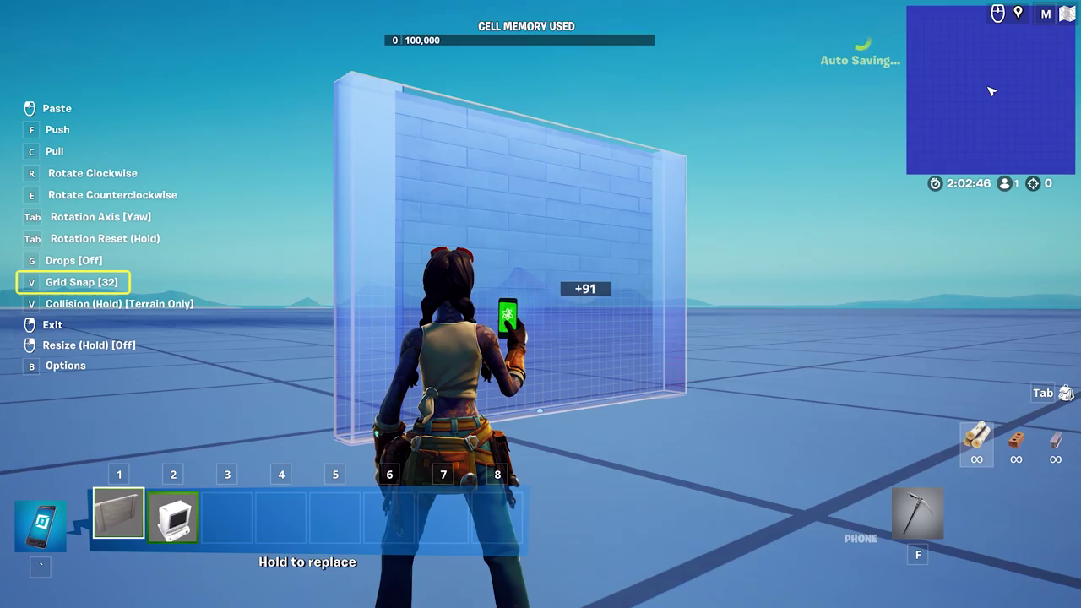
pyautogui.press('v')
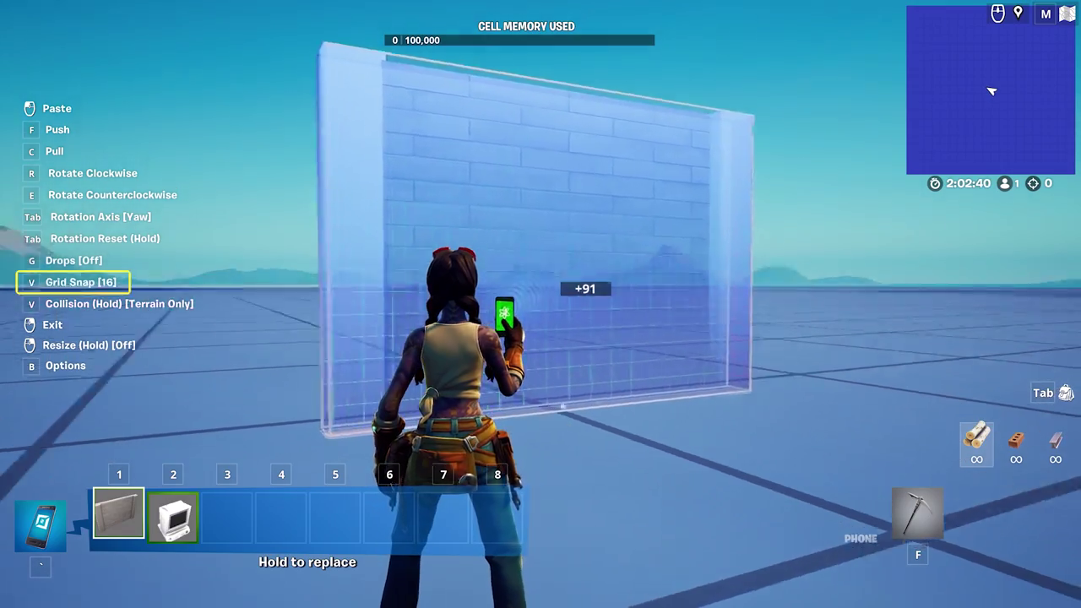
pyautogui.press('v')
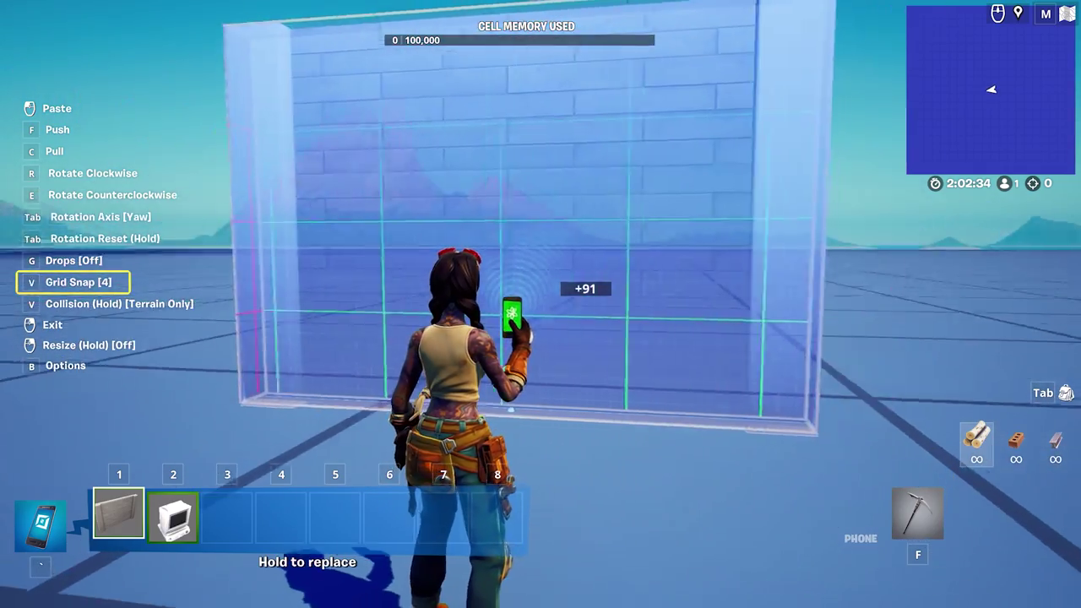
pyautogui.press('v')
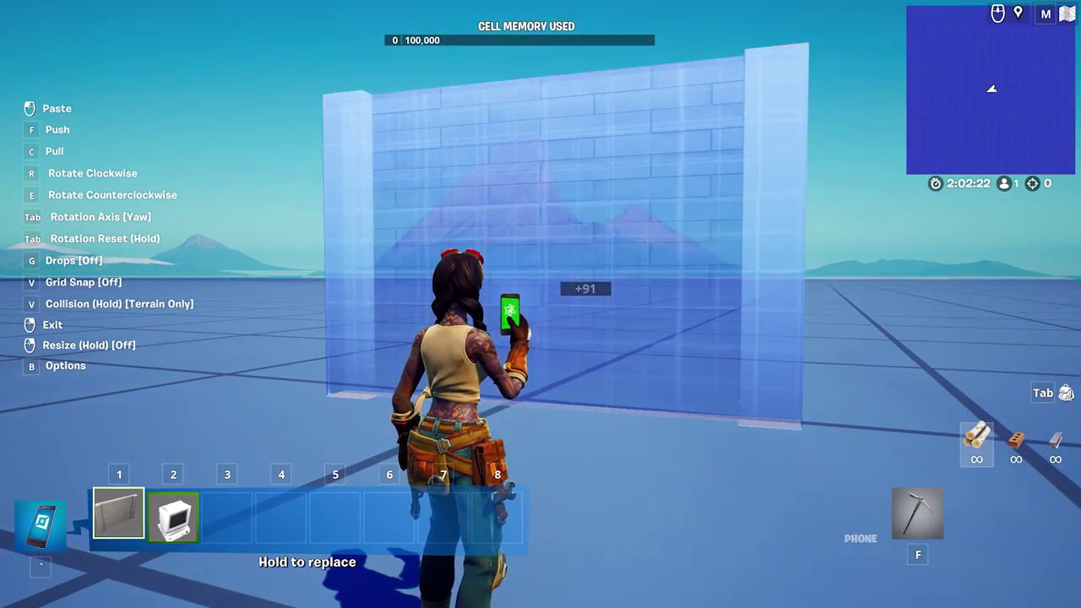
# Place a row of walls side by side with grid snap off and exit placement
pyautogui.click(540, 304)
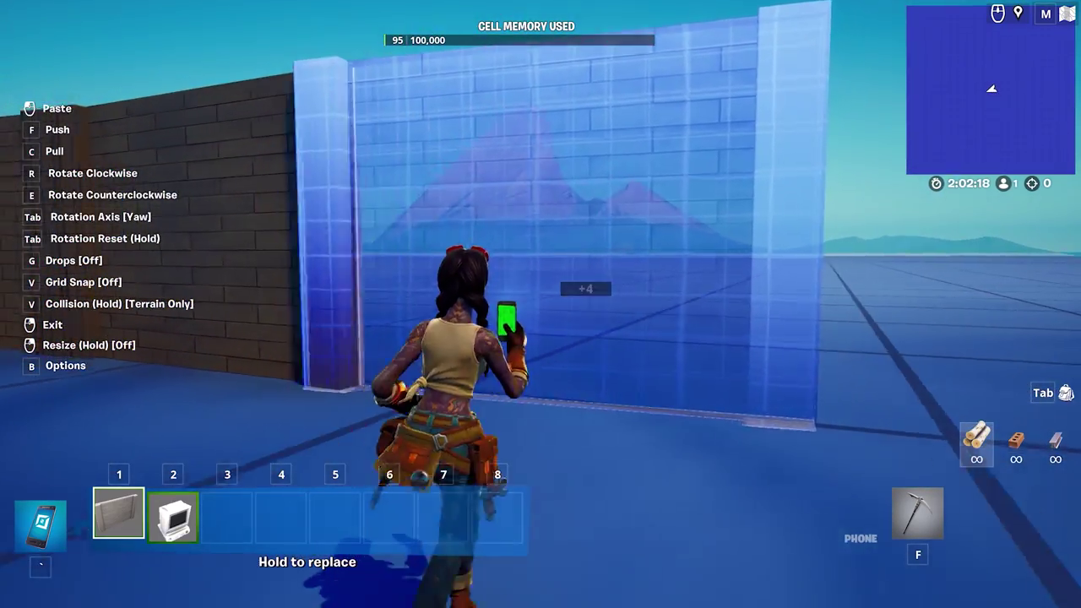
pyautogui.click(540, 304)
pyautogui.rightClick(541, 304)
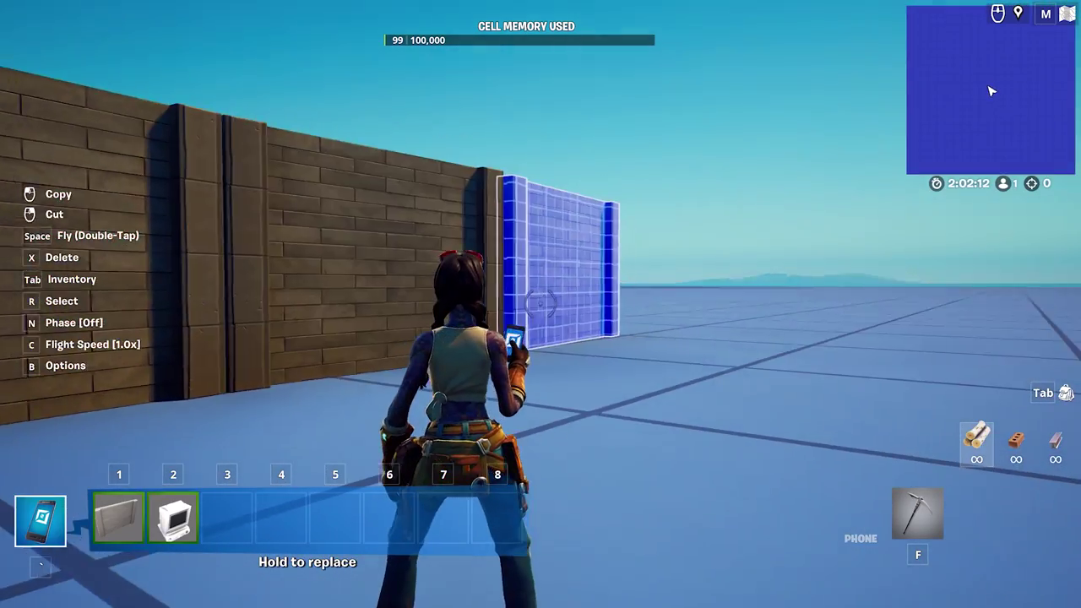
pyautogui.rightClick(541, 304)
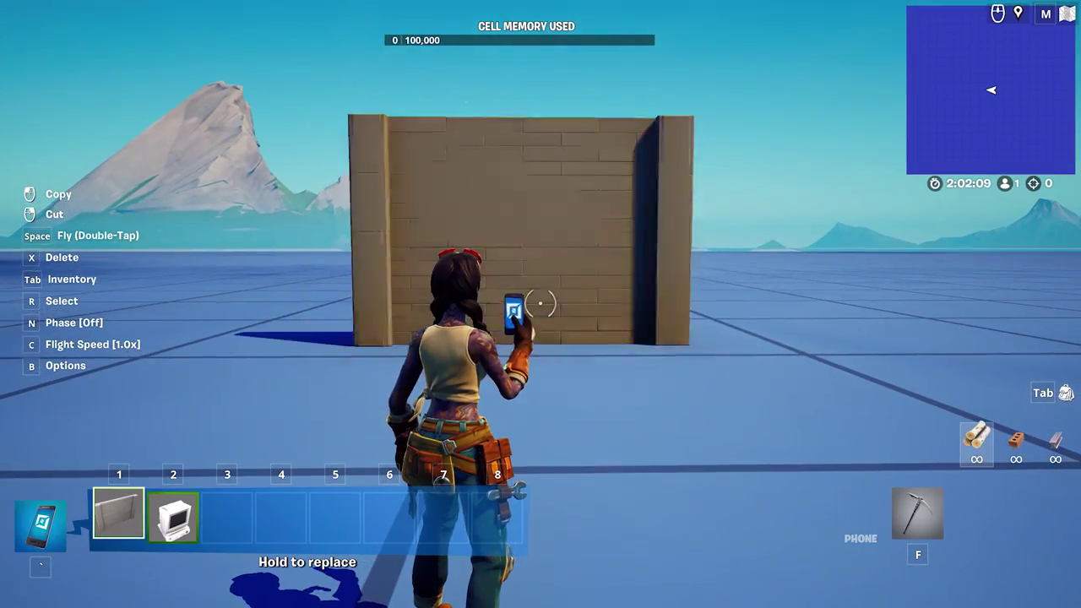
# Place a row of three adjoining walls with grid snap set to 2
pyautogui.click(540, 304)
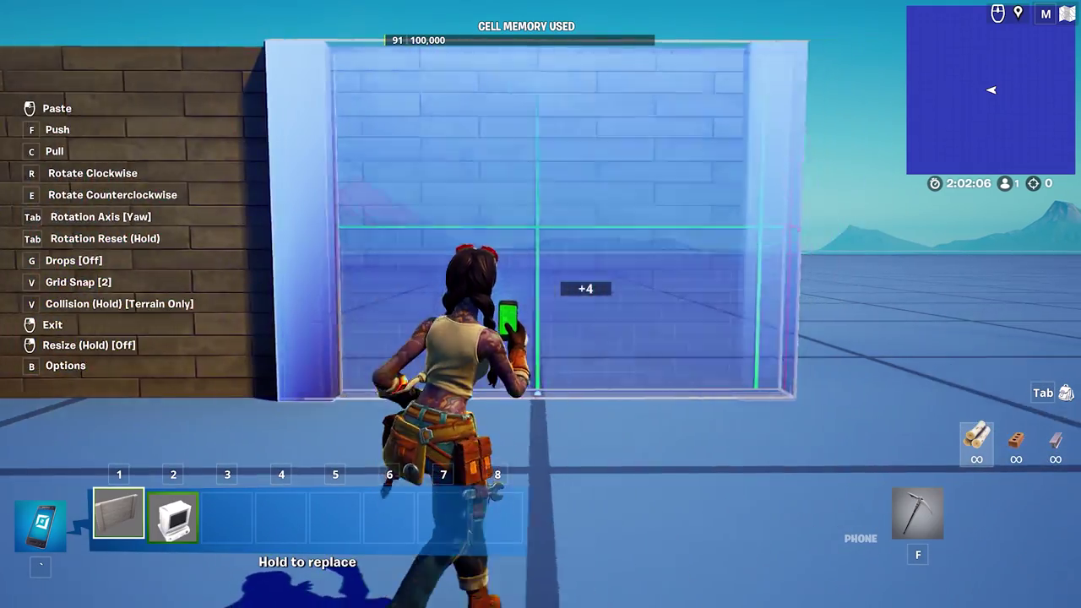
pyautogui.click(541, 304)
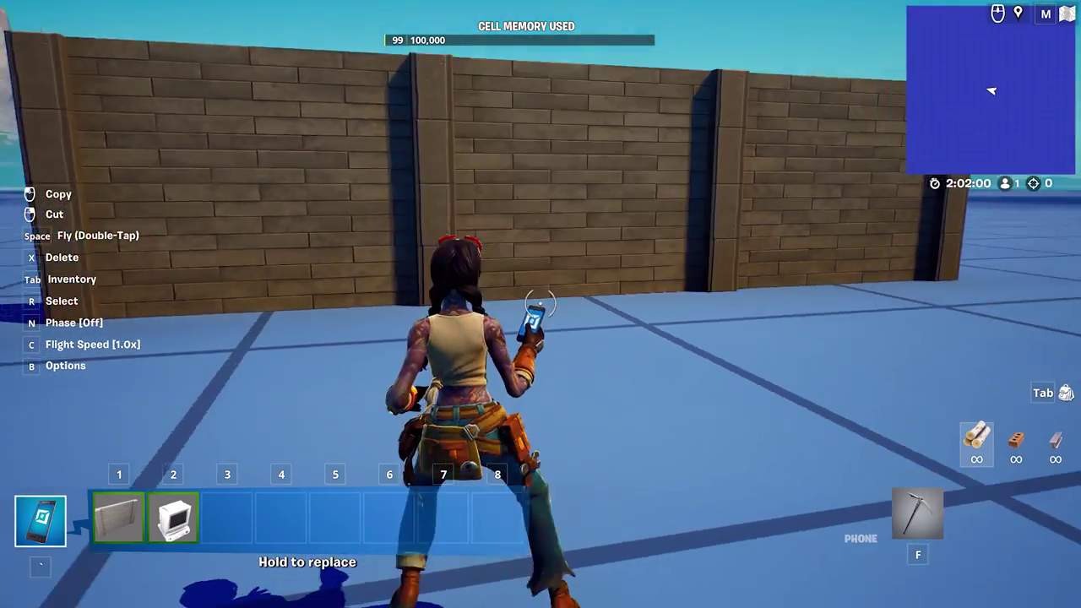
pyautogui.press('a')
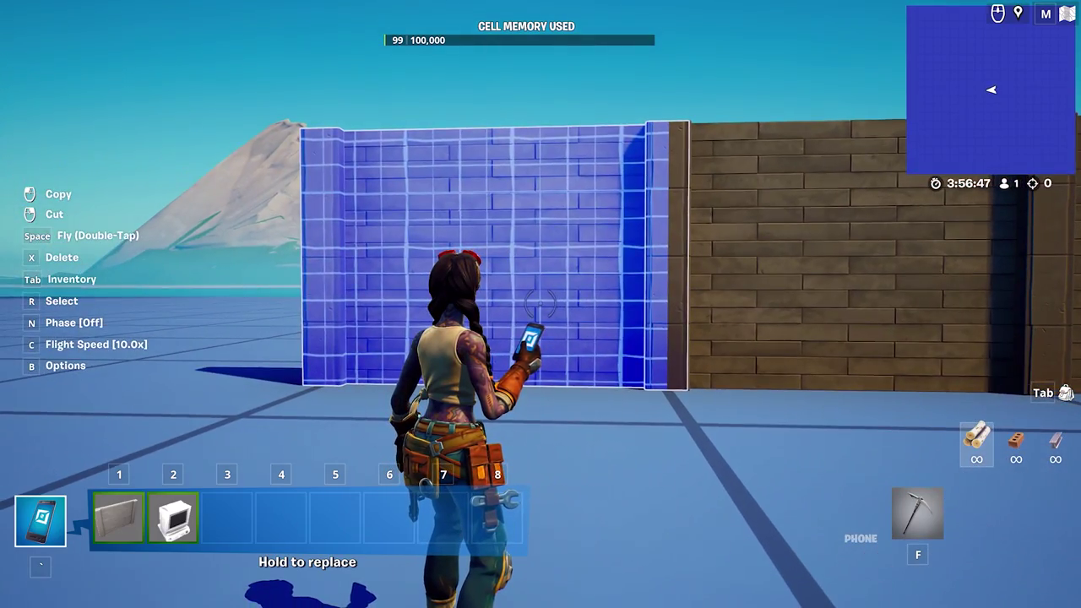
# Delete all the placed walls from the island
pyautogui.press('x')
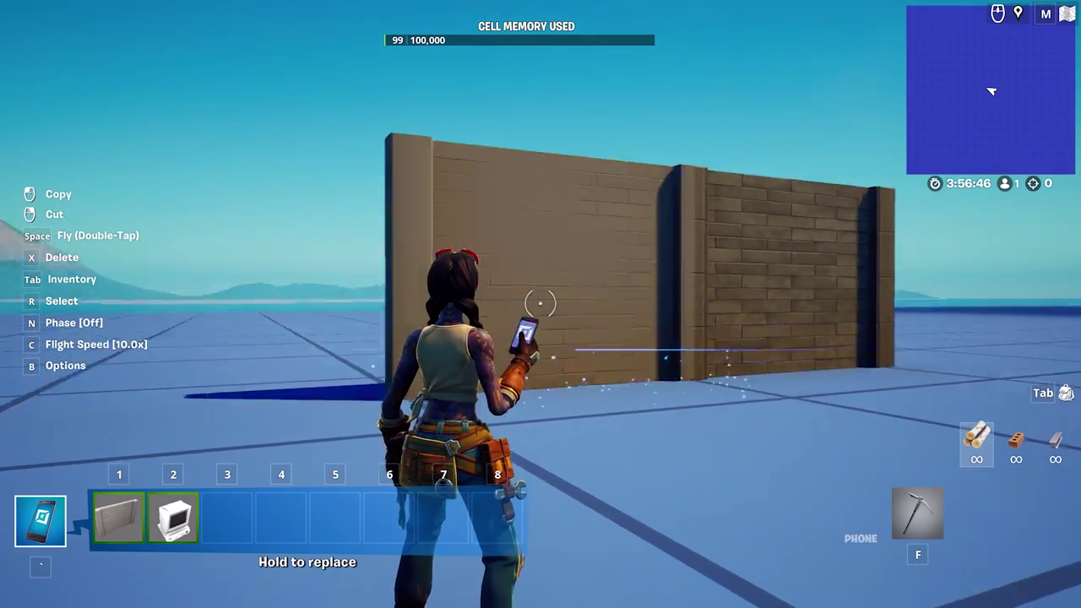
pyautogui.press('x')
pyautogui.rightClick(540, 302)
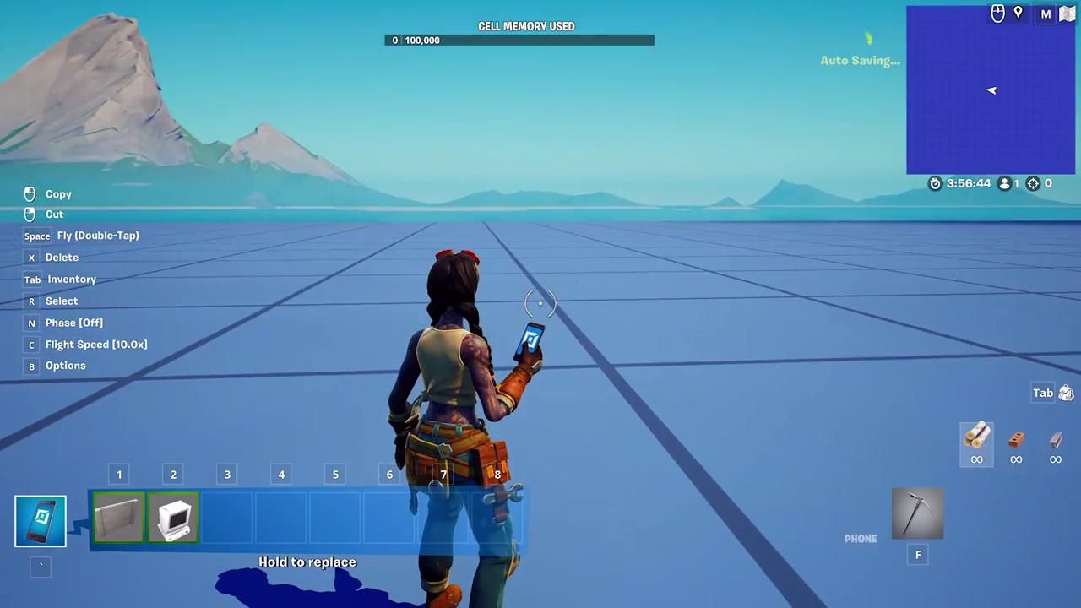
# Equip the wall from the quick bar and rotate its preview clockwise about the yaw axis in repeated increments
pyautogui.press('f')
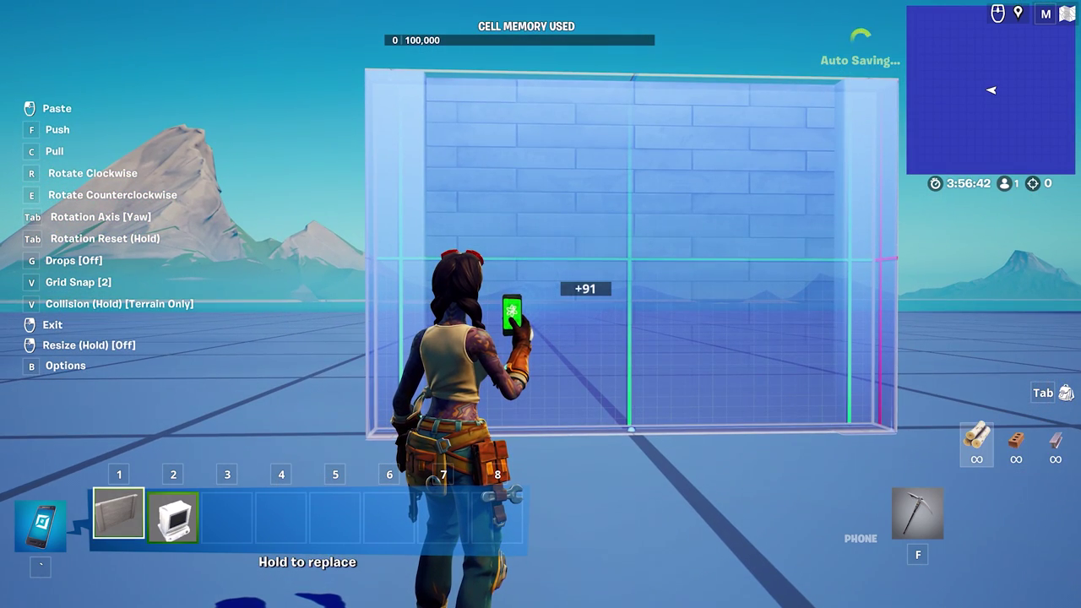
pyautogui.press('r')
pyautogui.press('r')
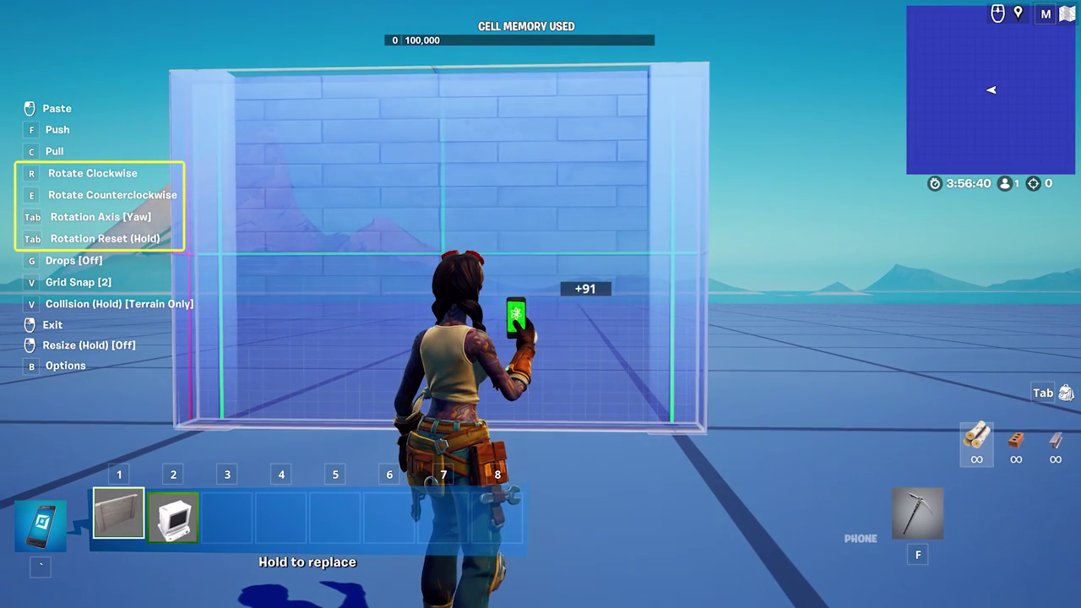
pyautogui.press('r')
pyautogui.press('r')
pyautogui.press('r')
pyautogui.press('r')
pyautogui.press('r')
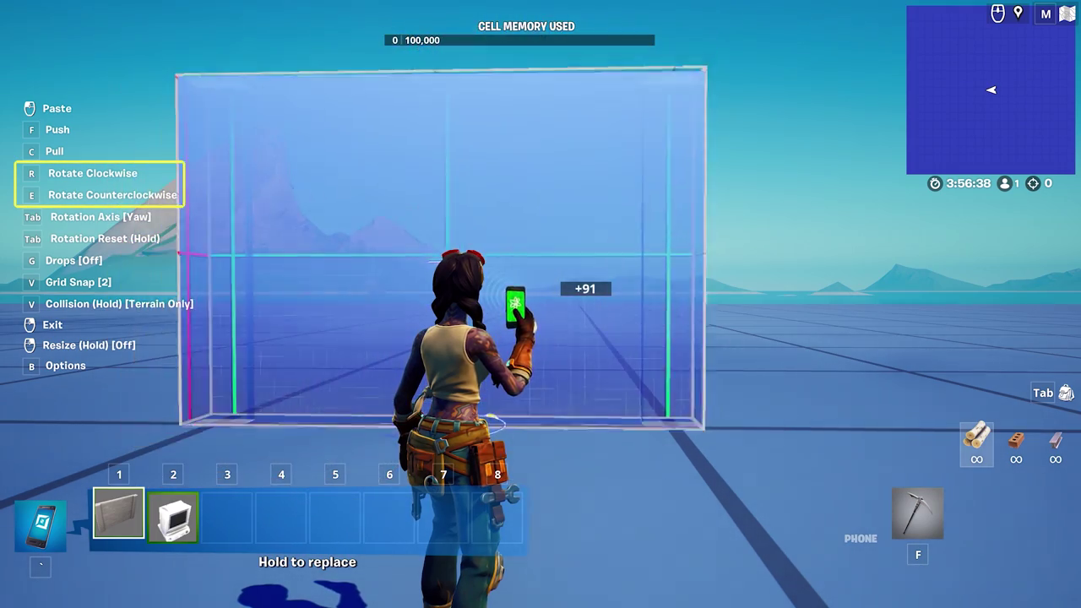
# Rotate the wall preview counterclockwise about the yaw axis, then clockwise again until its brick side faces the character
pyautogui.press('e')
pyautogui.press('e')
pyautogui.press('e')
pyautogui.press('e')
pyautogui.press('e')
pyautogui.press('e')
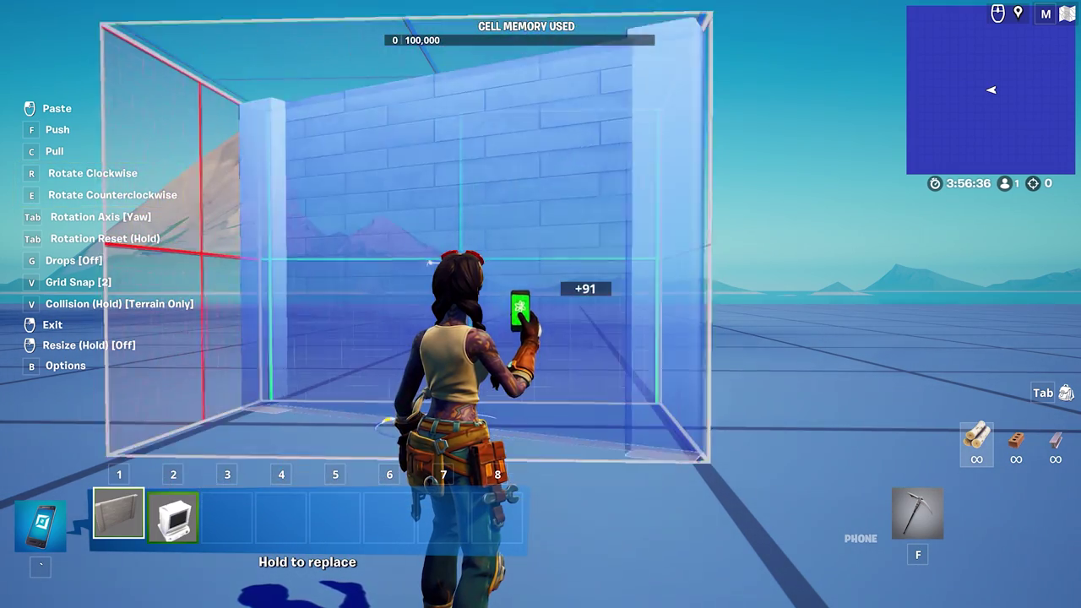
pyautogui.press('r')
pyautogui.press('r')
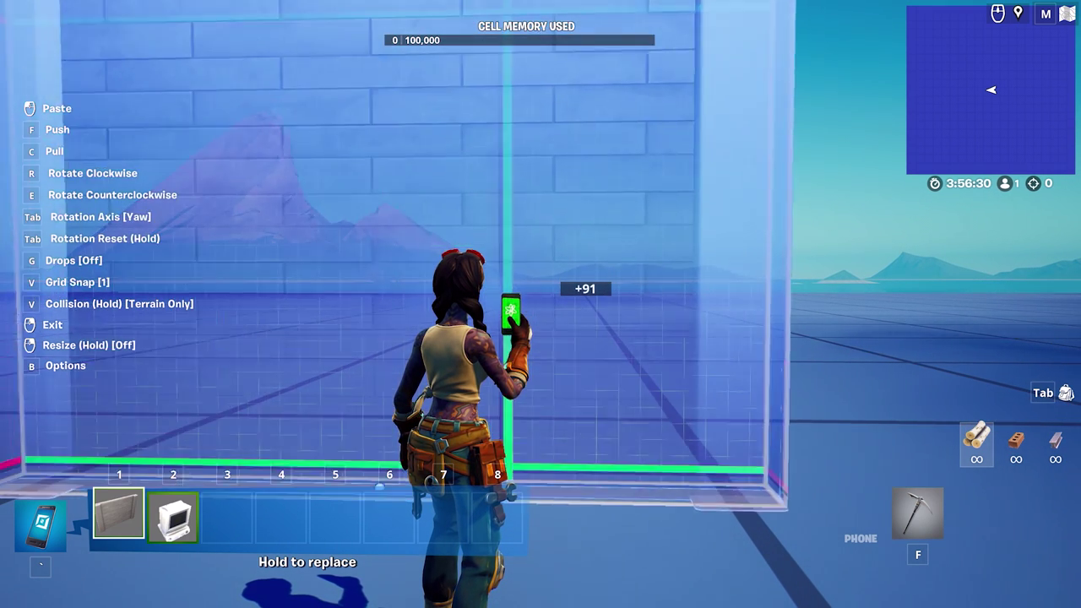
# Turn the wall's grid snap off and rotate the preview clockwise about the yaw axis
pyautogui.press('v')
pyautogui.press('r')
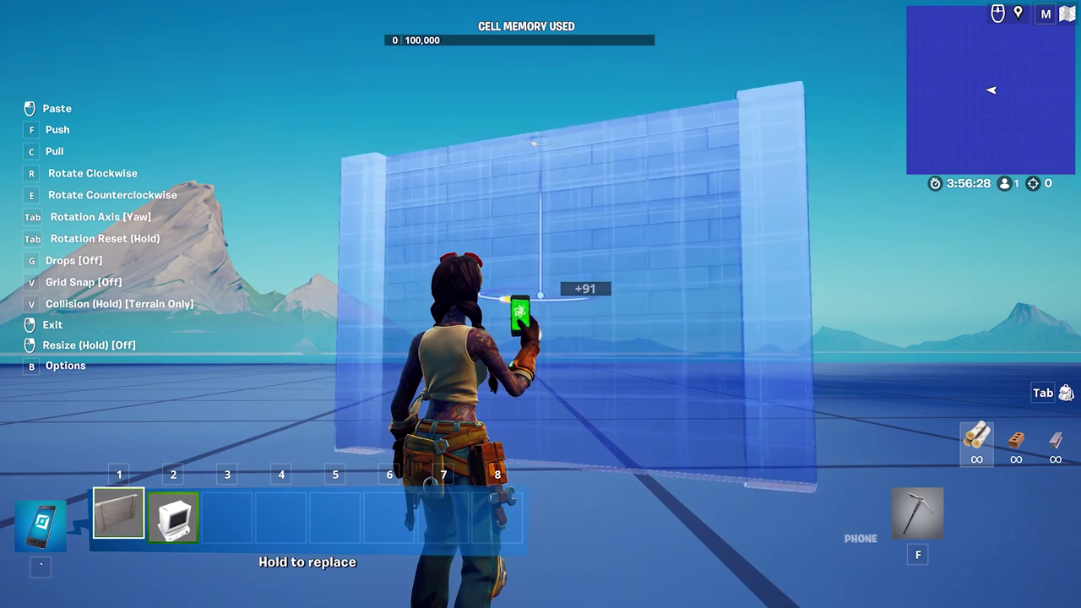
pyautogui.press('r')
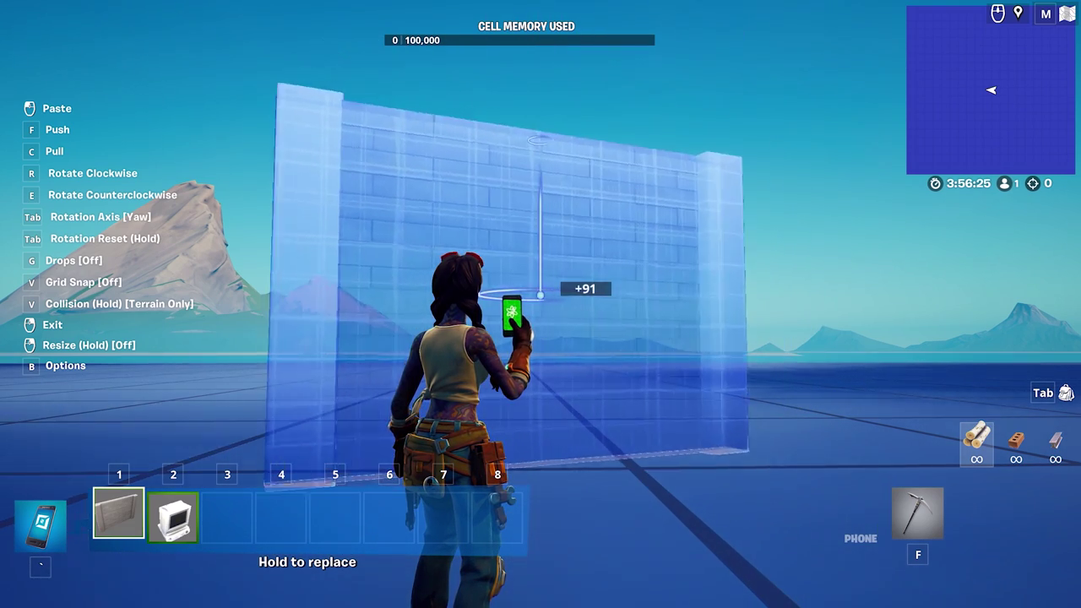
pyautogui.press('r')
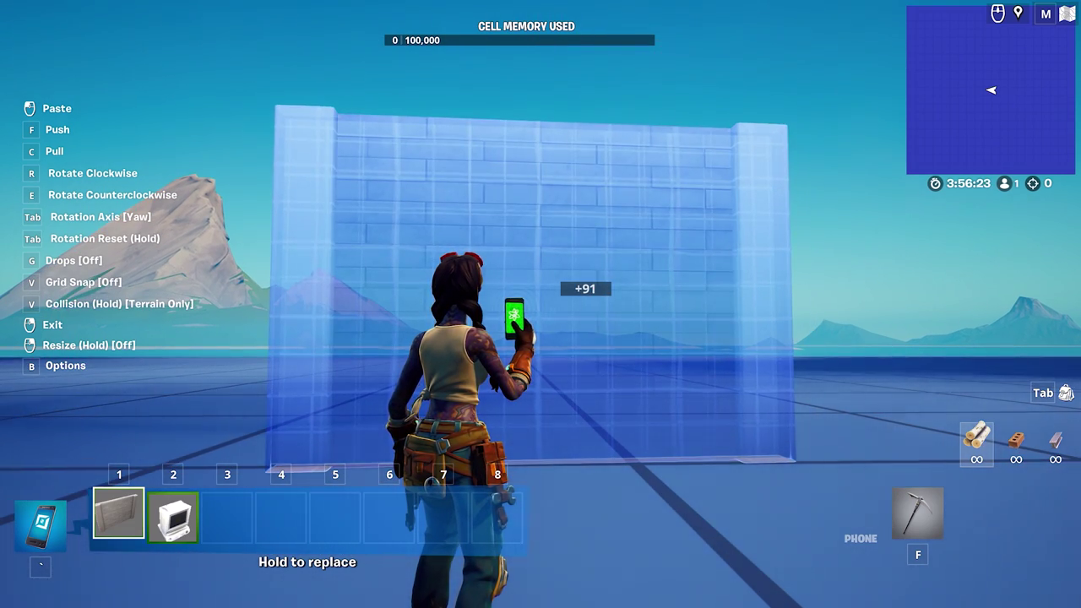
# Set grid snap to 32, rotate the wall clockwise until its plaster side faces the character, place it and exit placement
pyautogui.press('v')
pyautogui.press('r')
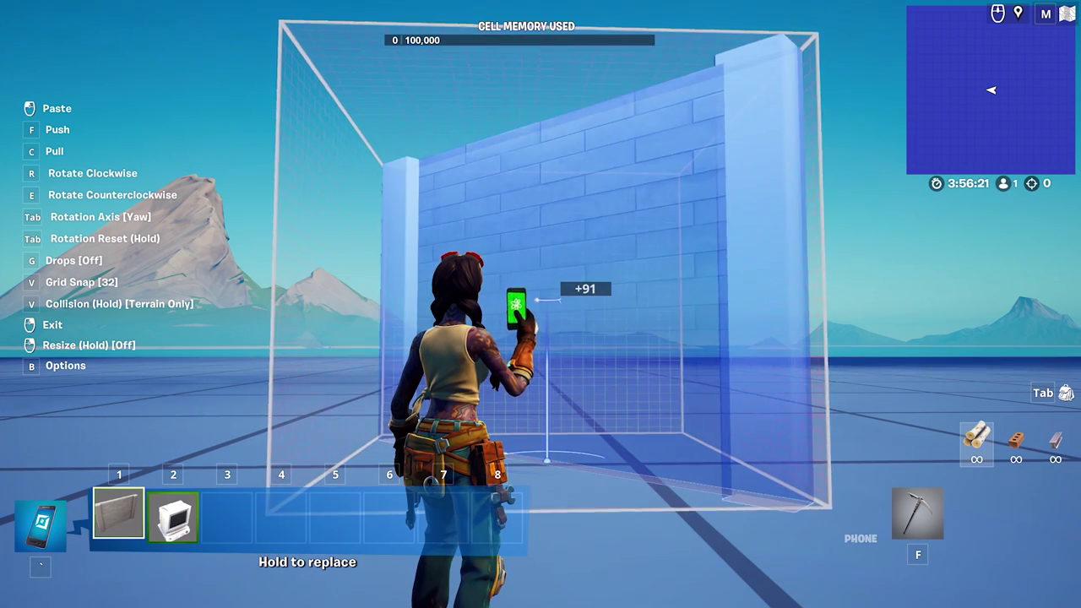
pyautogui.press('r')
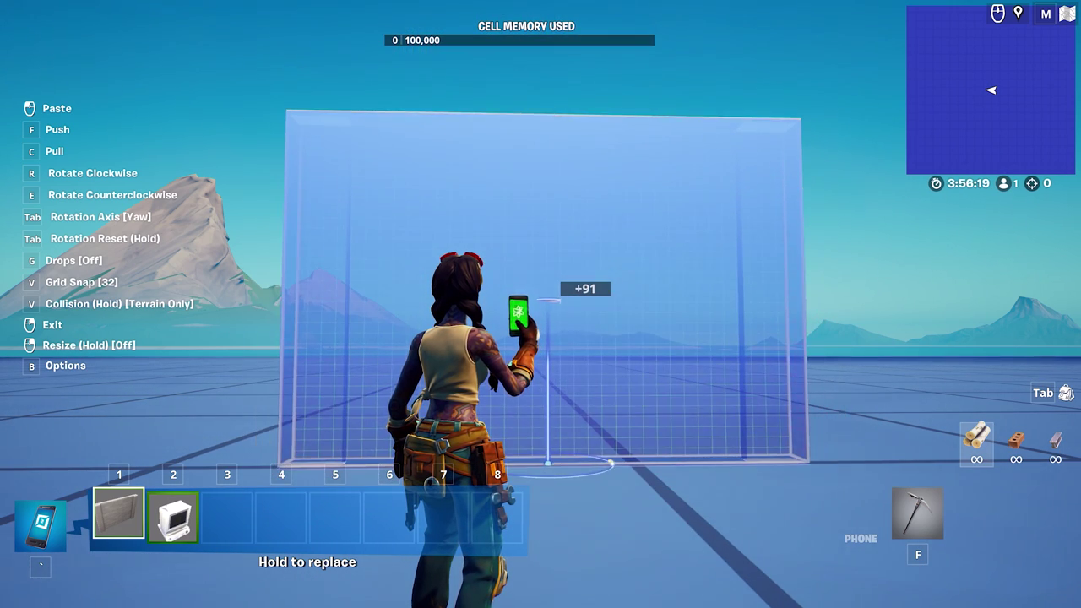
pyautogui.click(540, 304)
pyautogui.rightClick(541, 304)
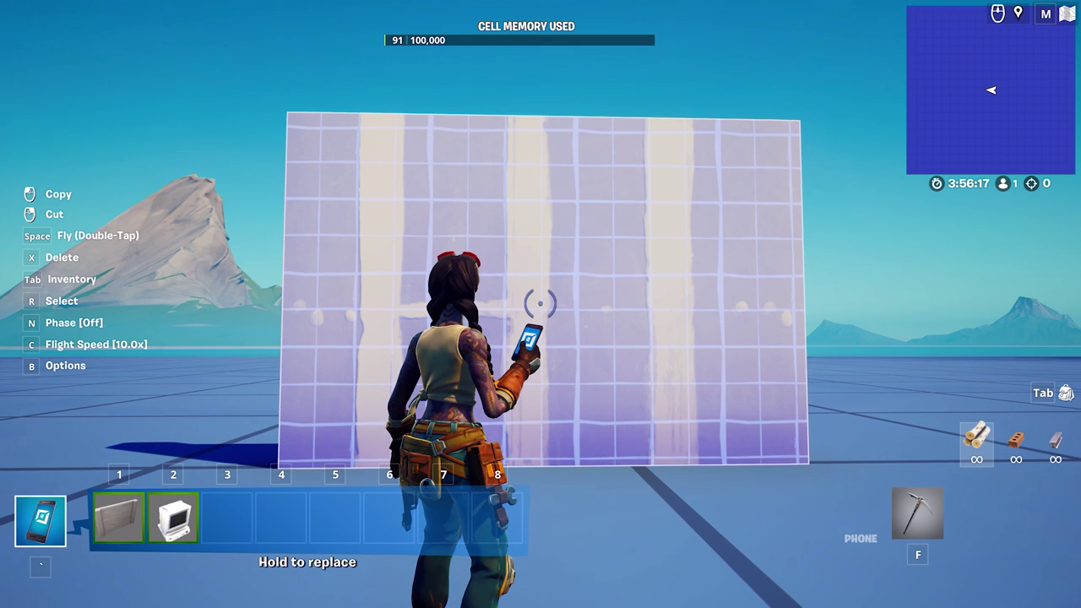
# Equip the computer prop and rotate its preview using the pitch and roll rotation axes
pyautogui.press('2')
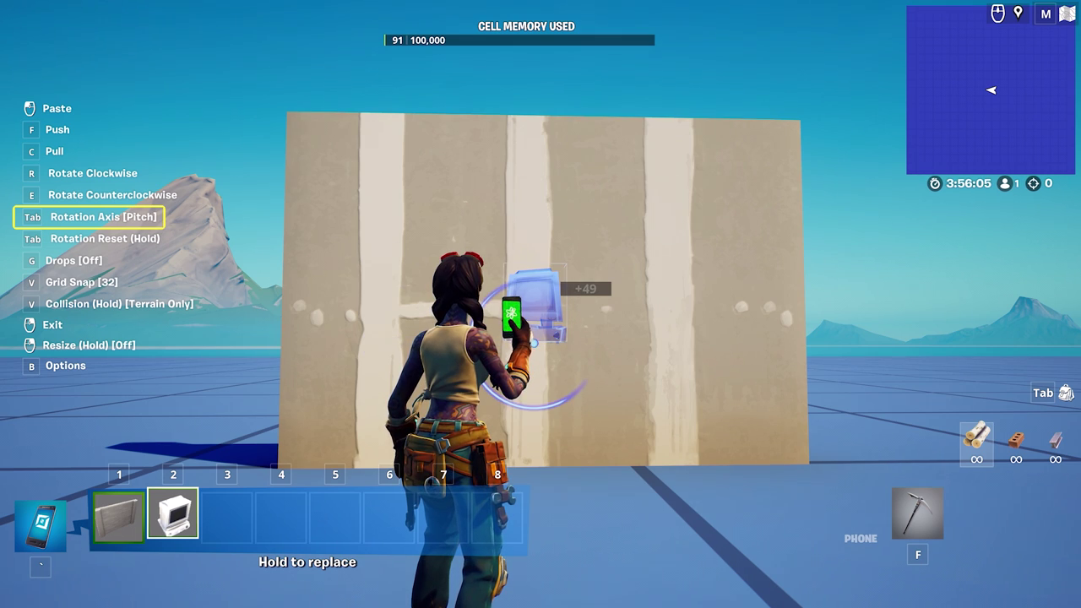
pyautogui.press('r')
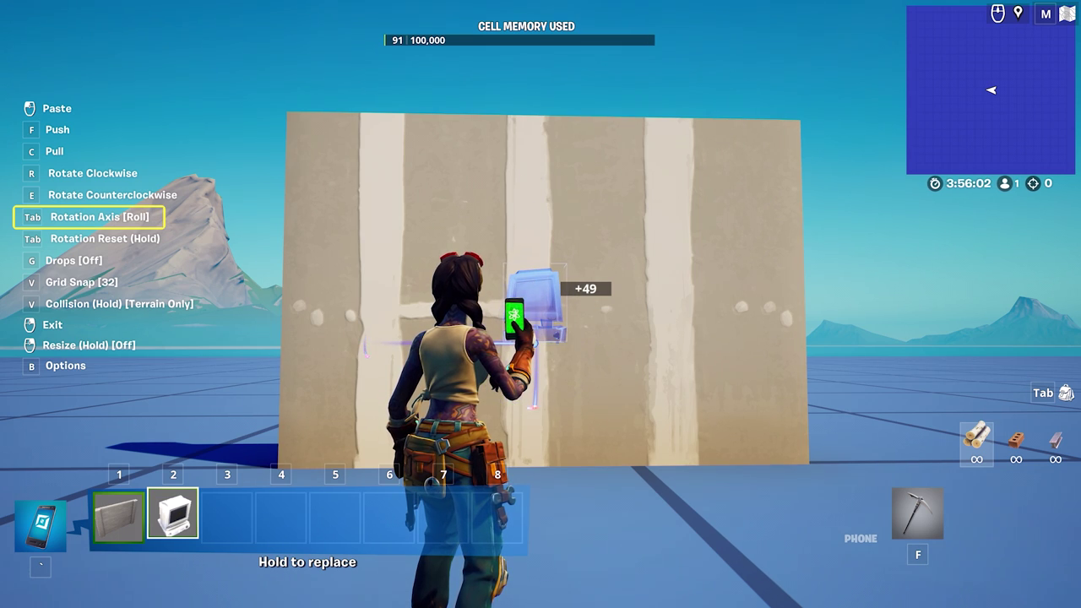
pyautogui.press('r')
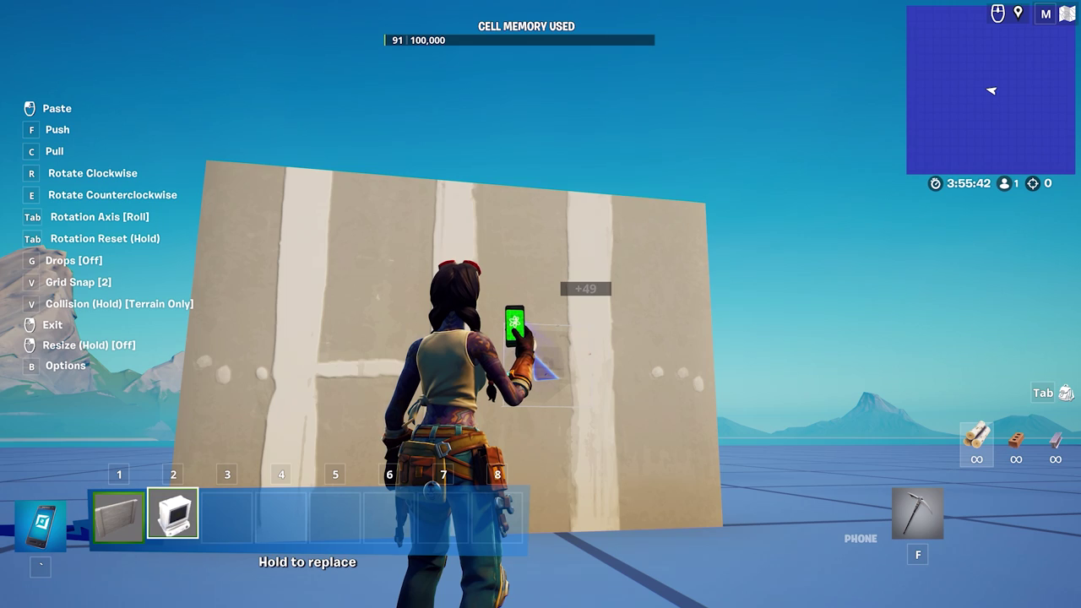
# Turn grid snap off, rotate the computer preview using the yaw and pitch axes, and place it
pyautogui.press('v')
pyautogui.press('v')
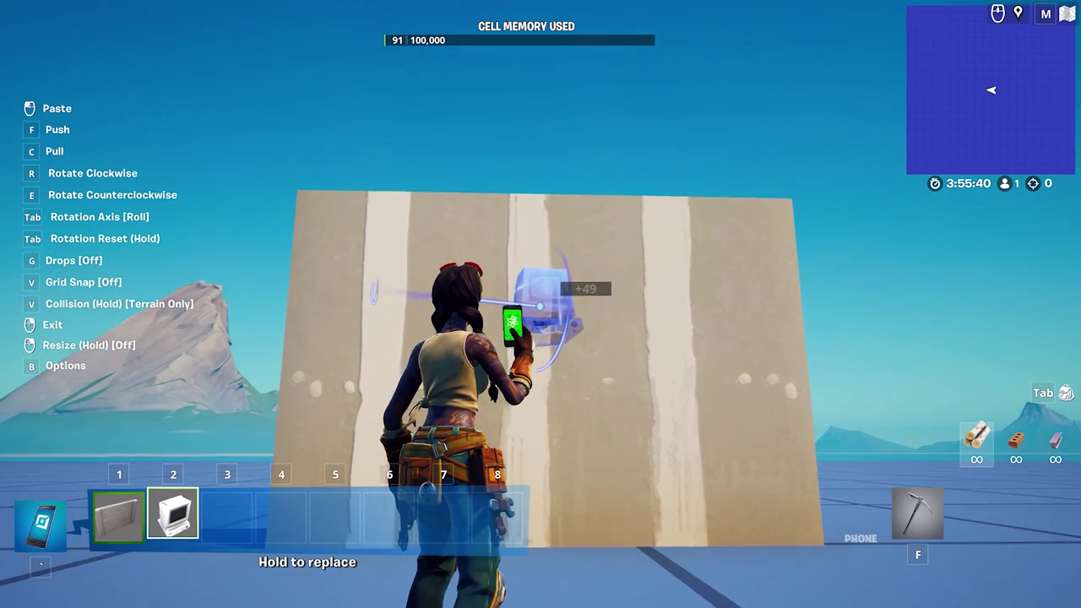
pyautogui.press('Tab')
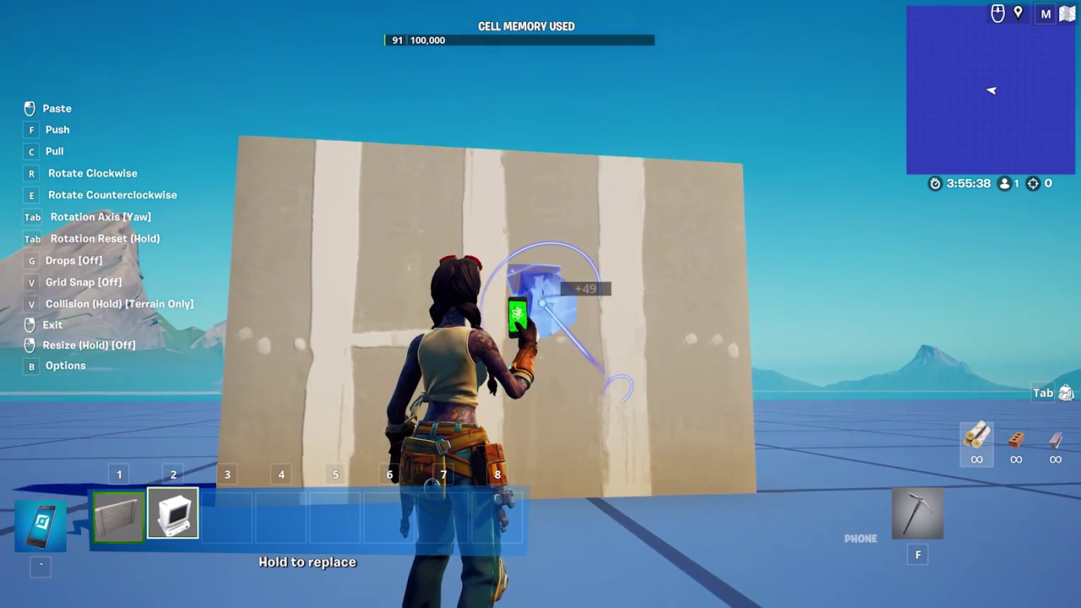
pyautogui.press('Tab')
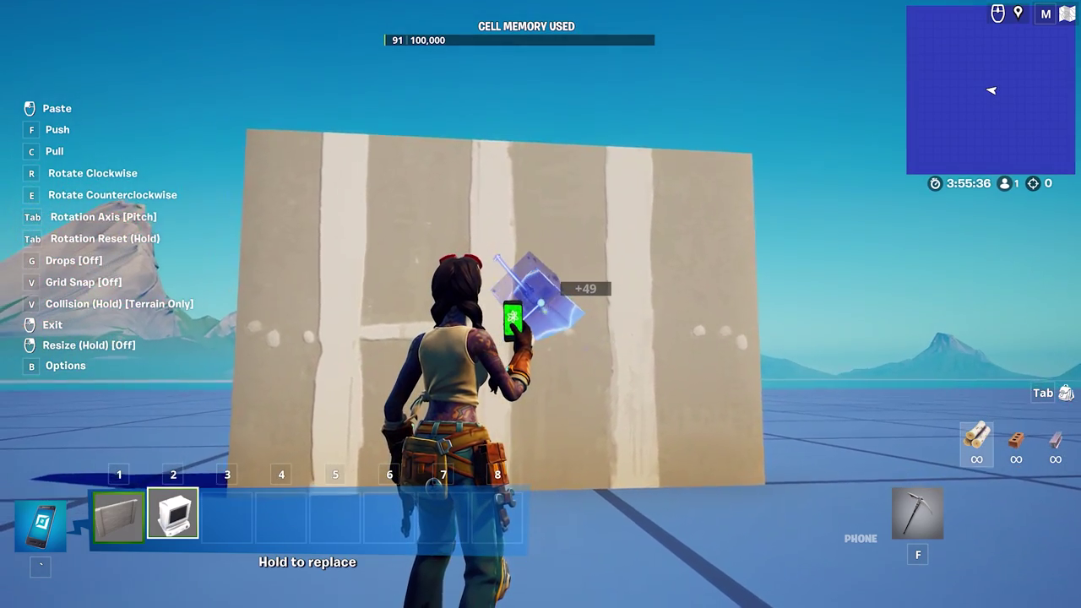
pyautogui.press('r')
pyautogui.click(540, 304)
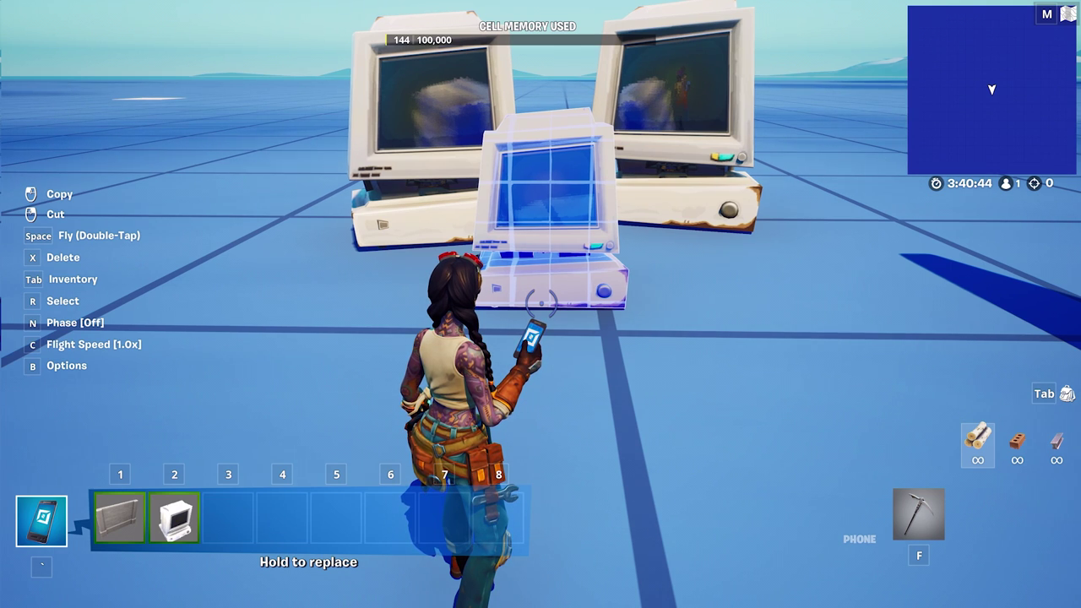
# Cut the front computer for placement and toggle between rotation and resize modes, leaving Resize on
pyautogui.rightClick(541, 300)
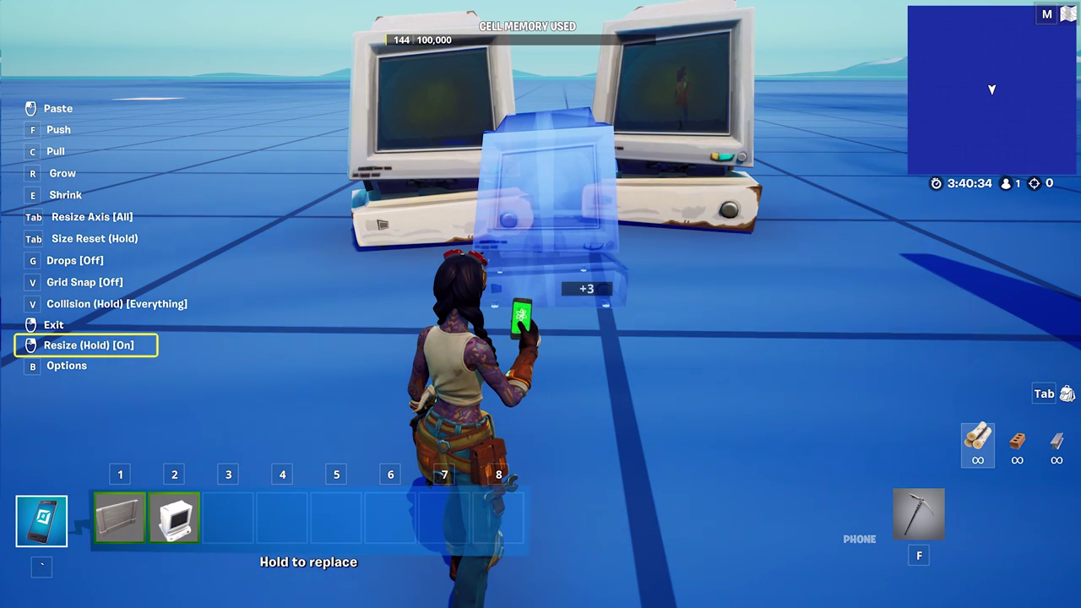
pyautogui.rightClick(541, 304)
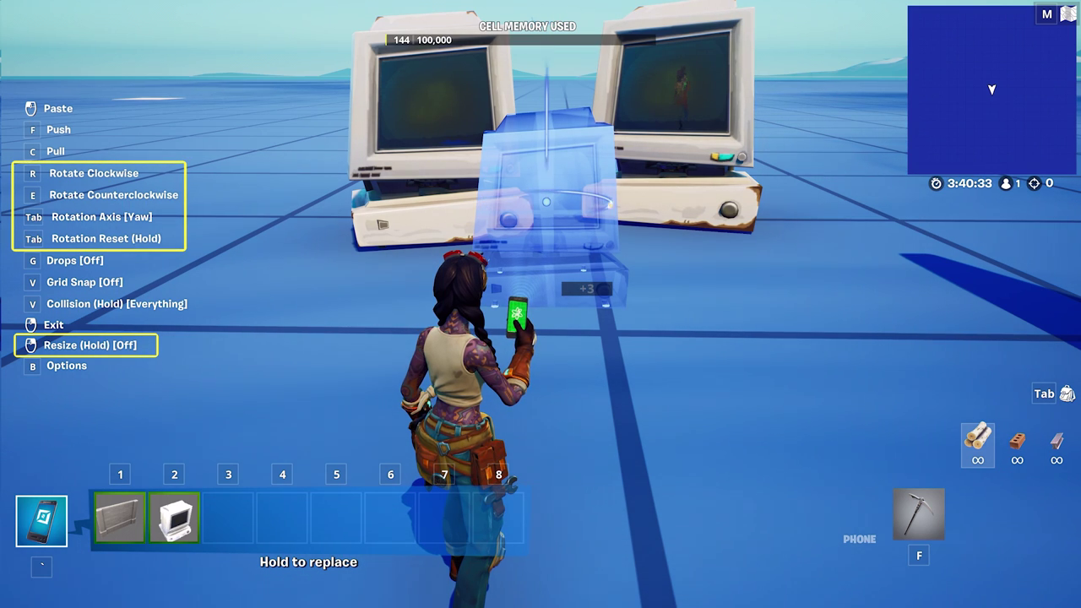
pyautogui.rightClick(540, 305)
pyautogui.rightClick(540, 304)
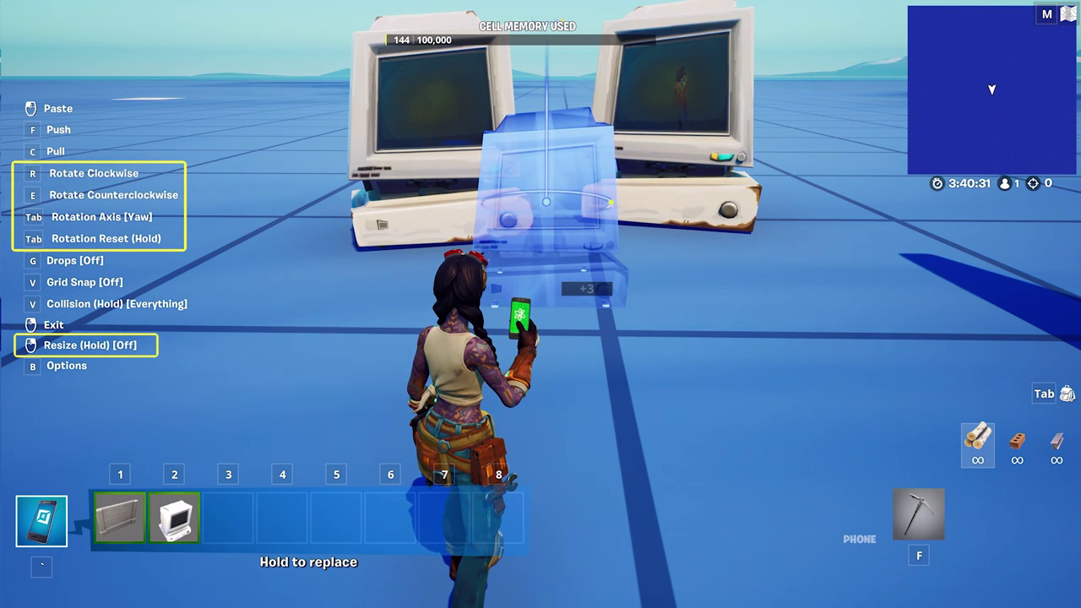
pyautogui.rightClick(541, 304)
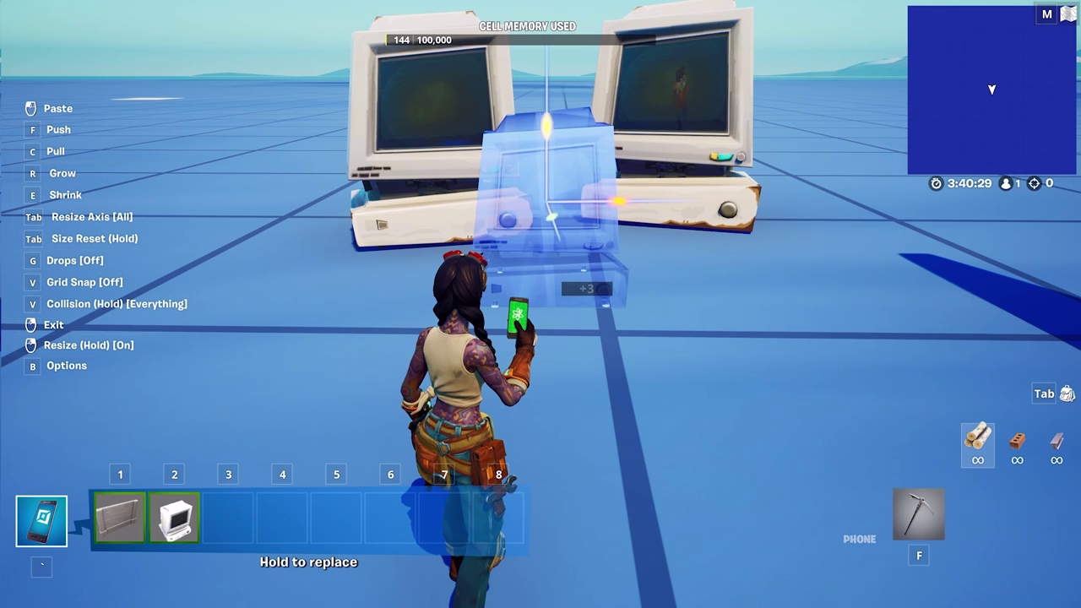
# Grow the computer preview on all axes, shrink it to a tiny size, and grow it large again
pyautogui.press('r')
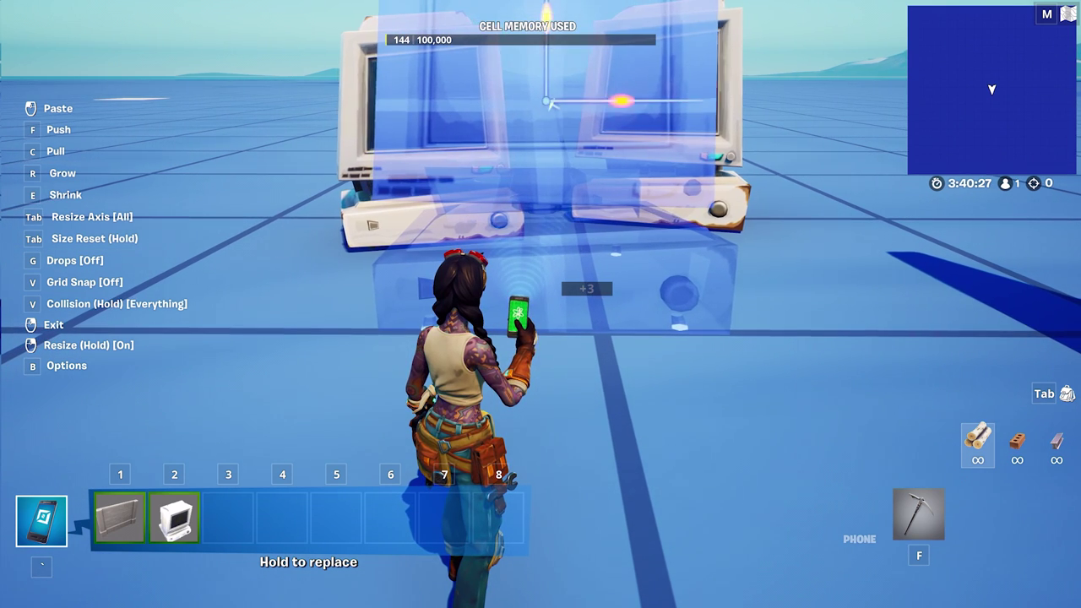
pyautogui.press('e')
pyautogui.press('e')
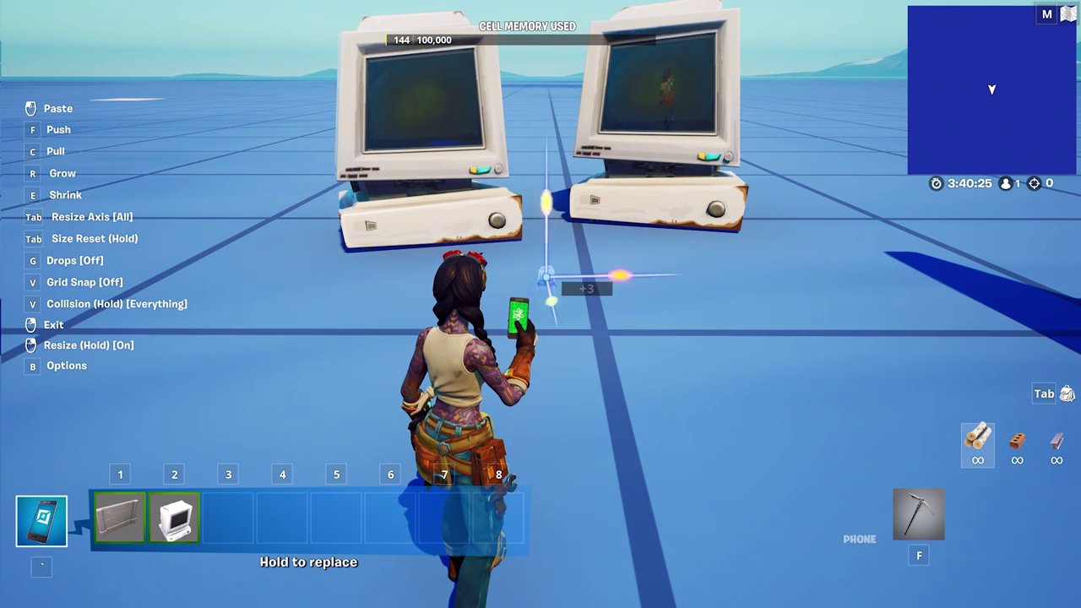
pyautogui.press('r')
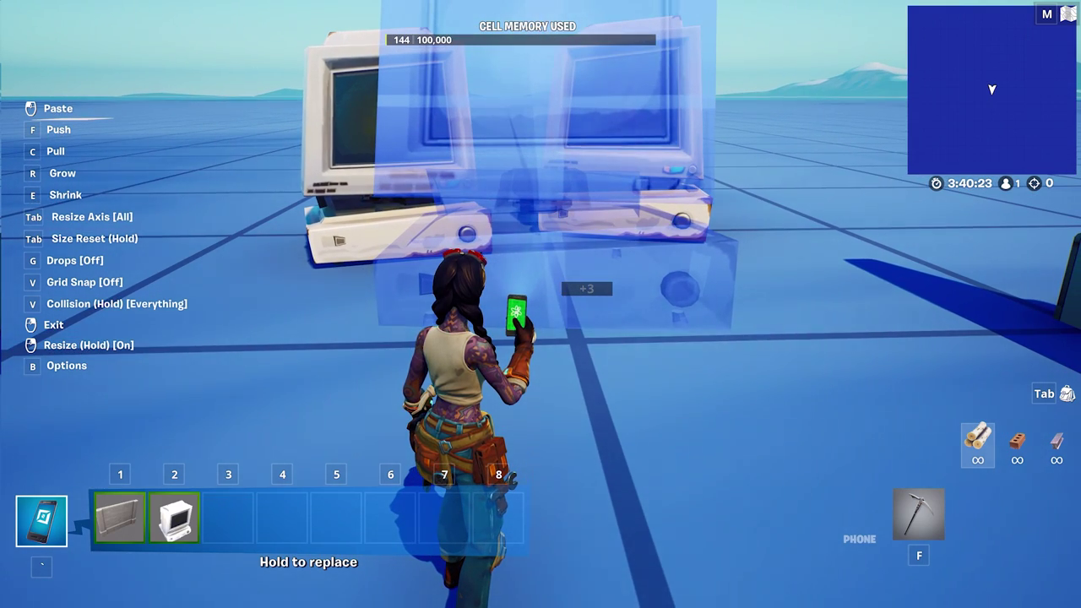
# Shrink the computer preview along the Width resize axis and along the Height axis
pyautogui.press('Tab')
pyautogui.press('e')
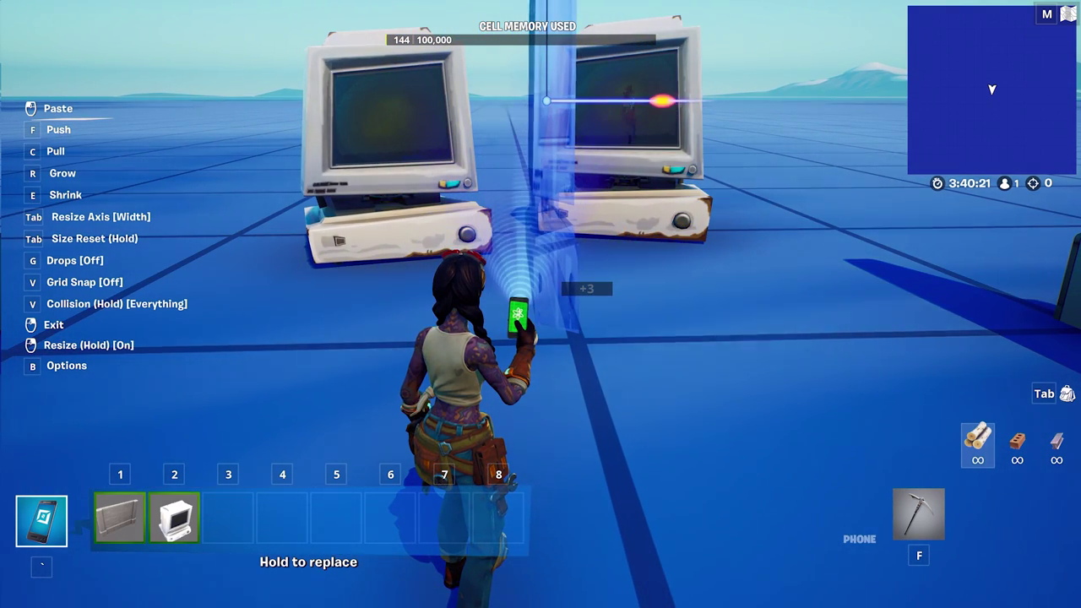
pyautogui.press('Tab')
pyautogui.press('Tab')
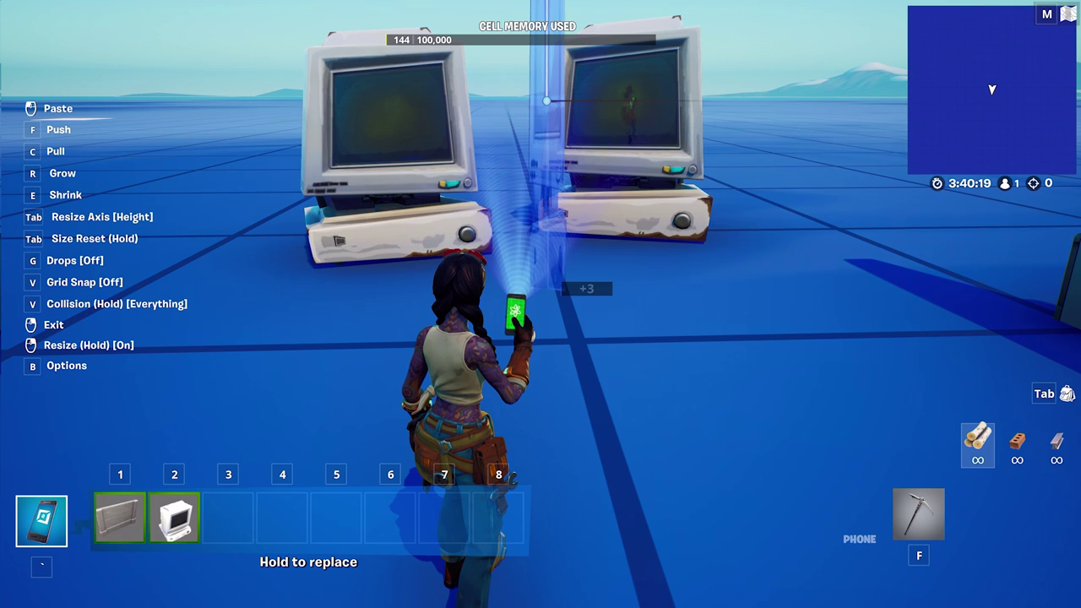
pyautogui.press('e')
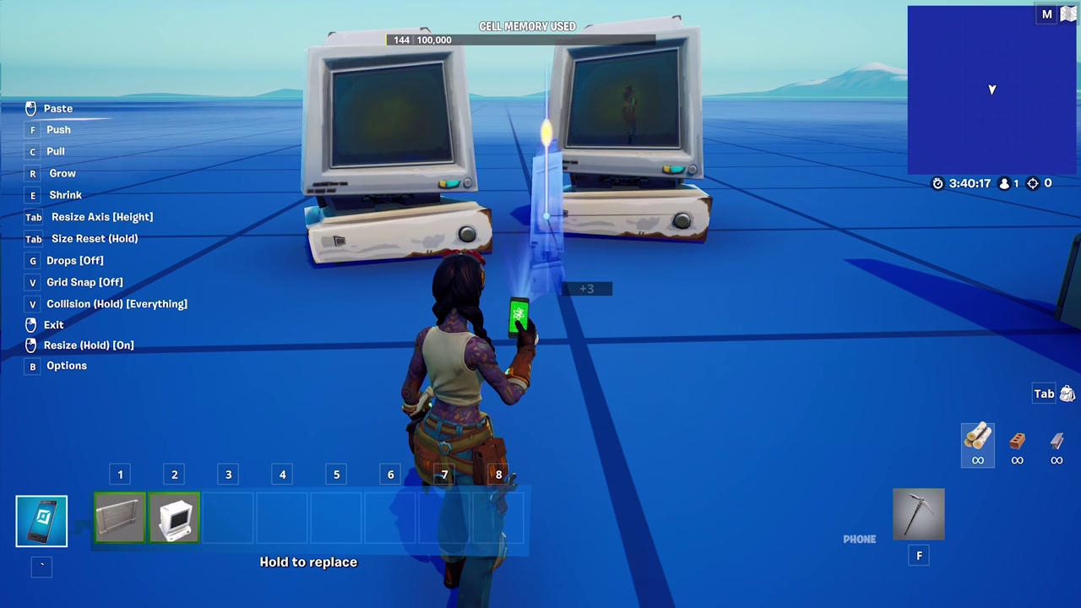
# Return the resize axis to All, size the preview as a small, normally proportioned computer, and place it
pyautogui.press('r')
pyautogui.press('e')
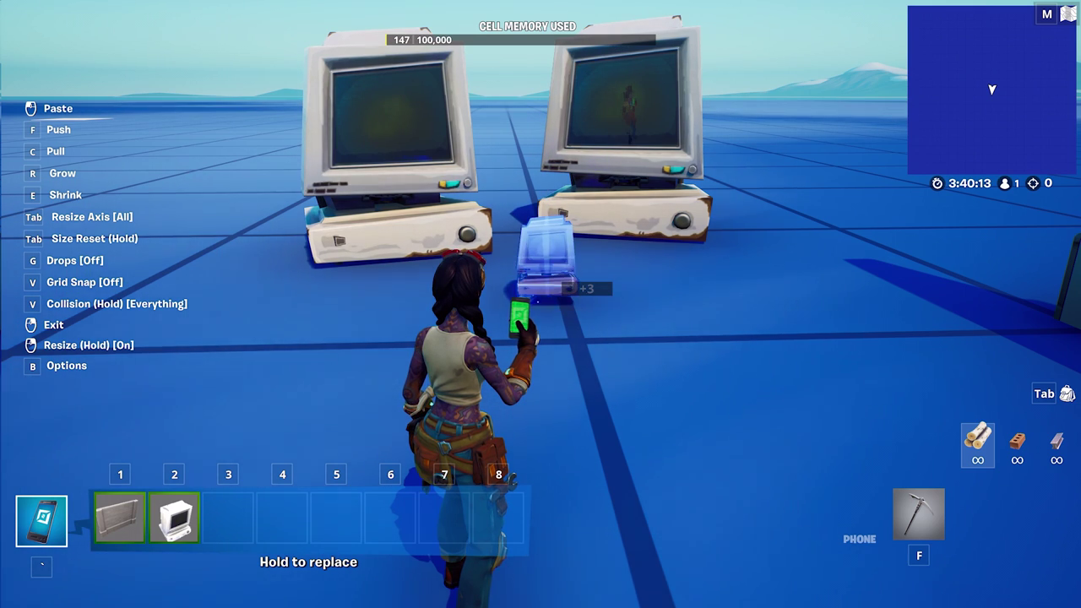
pyautogui.click(541, 304)
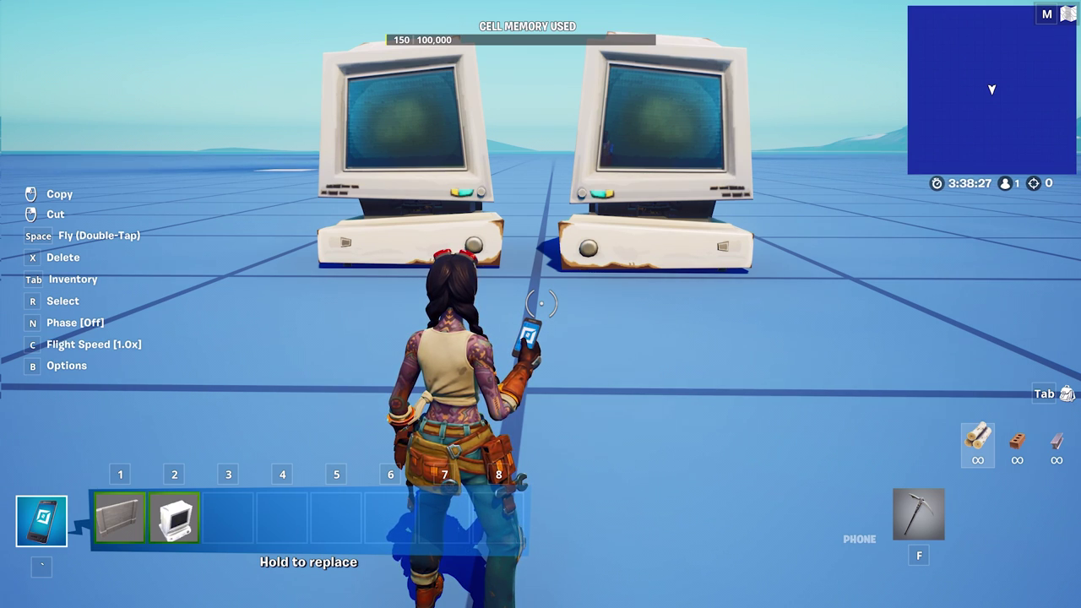
# Approach the two facing computers and cut the mirrored one on the right to bring up its placement preview
pyautogui.press('w')
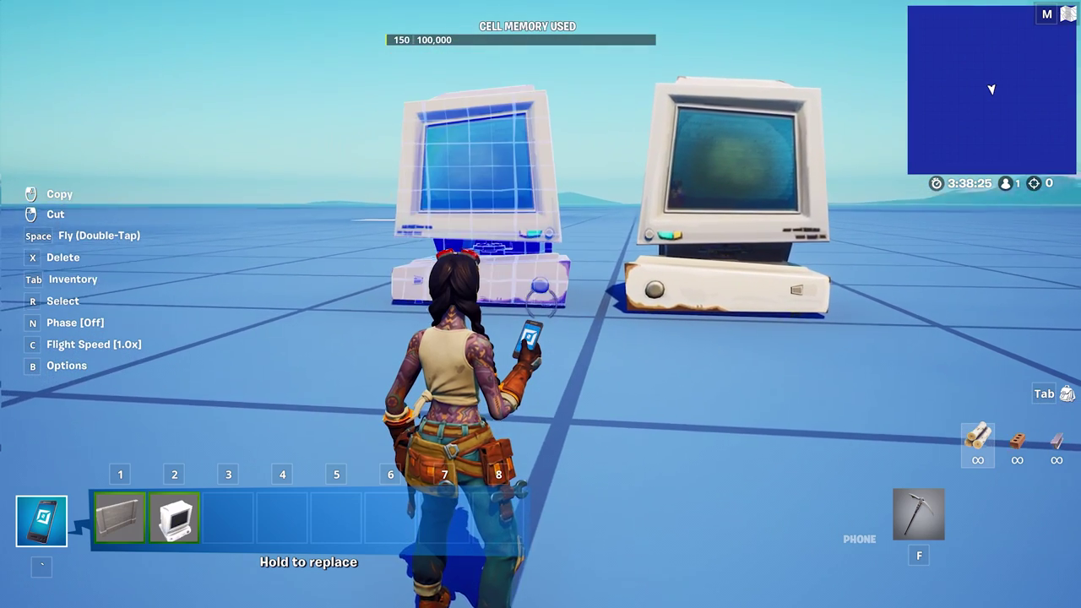
pyautogui.press('d')
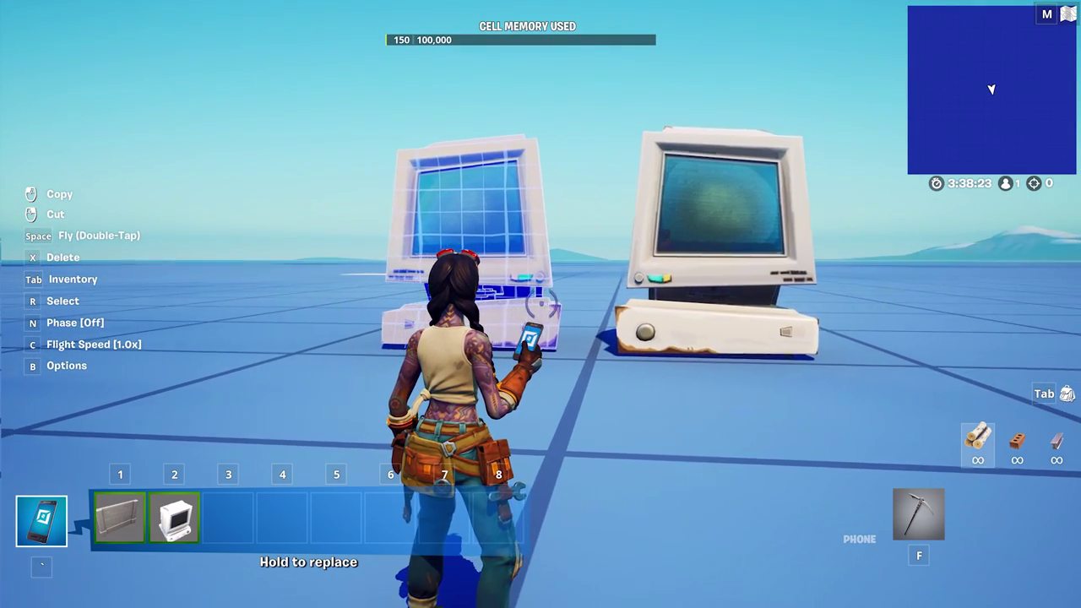
pyautogui.press('d')
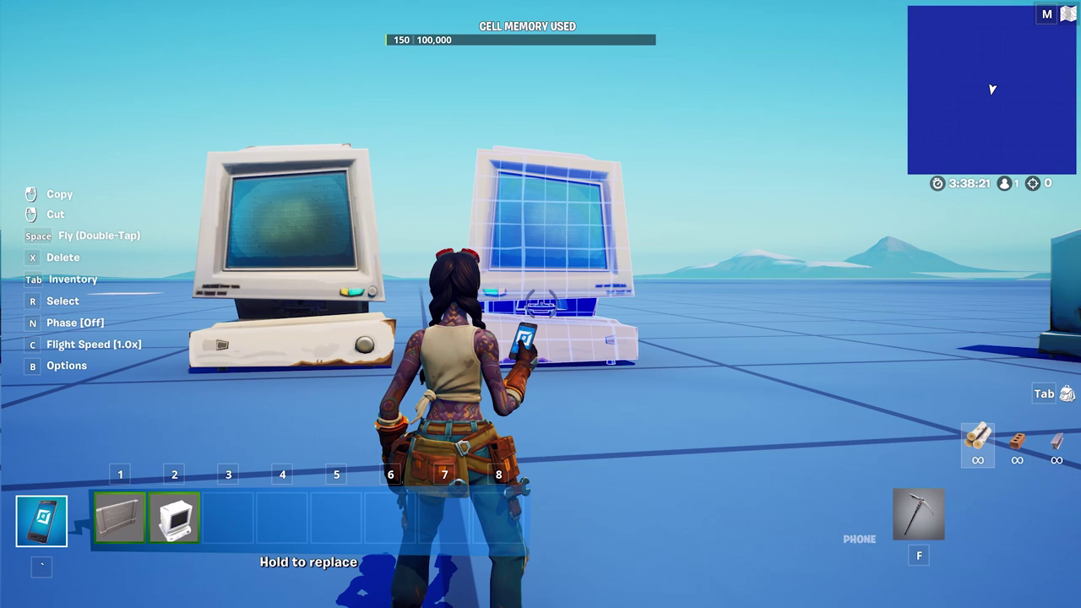
pyautogui.rightClick(540, 304)
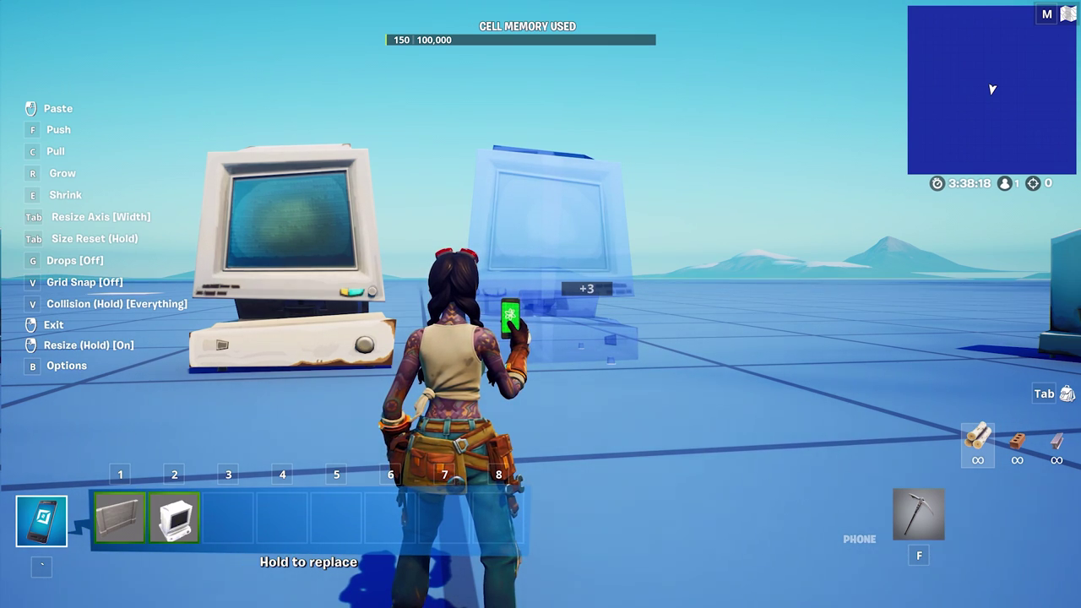
# Add a reddish-brown wood floor from the Tilted Towers Floor & Stair Gallery to quick bar slot 1, using a "floor" gallery search
pyautogui.press('Tab')
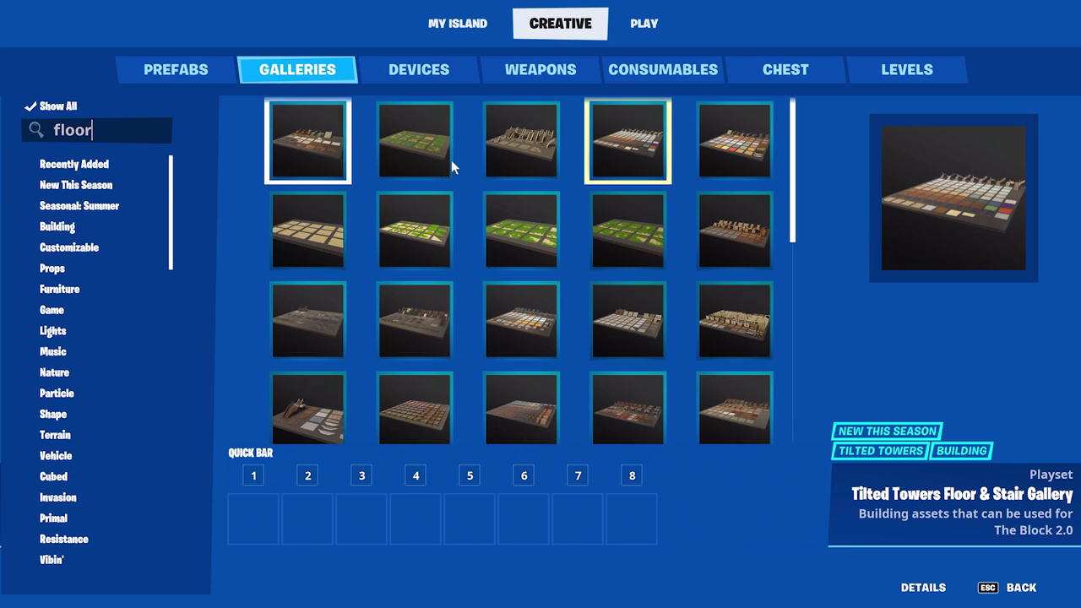
pyautogui.click(664, 144)
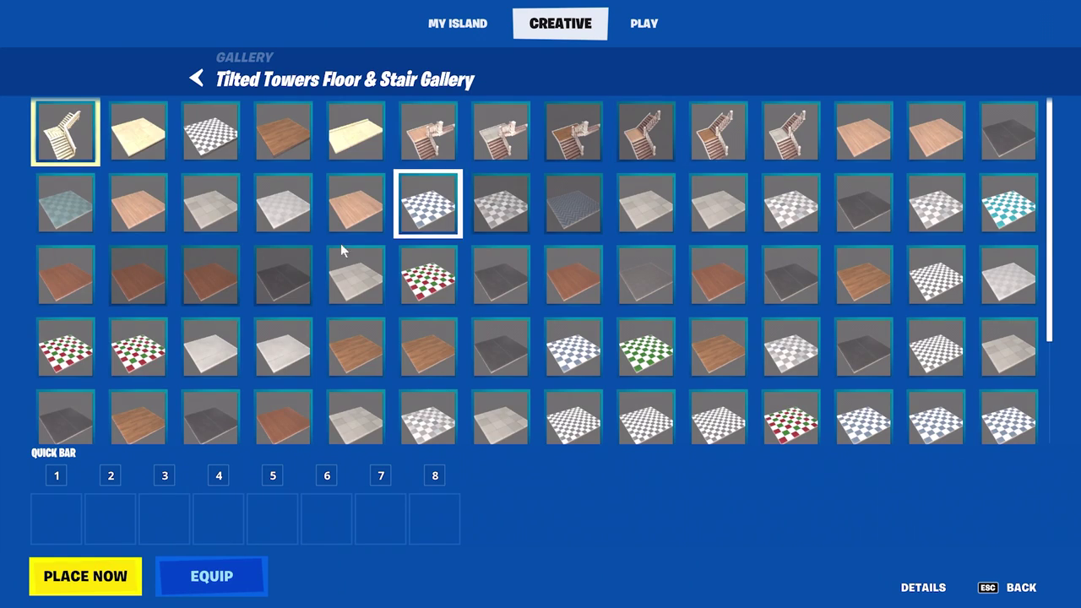
pyautogui.moveTo(221, 283); pyautogui.dragTo(107, 465)
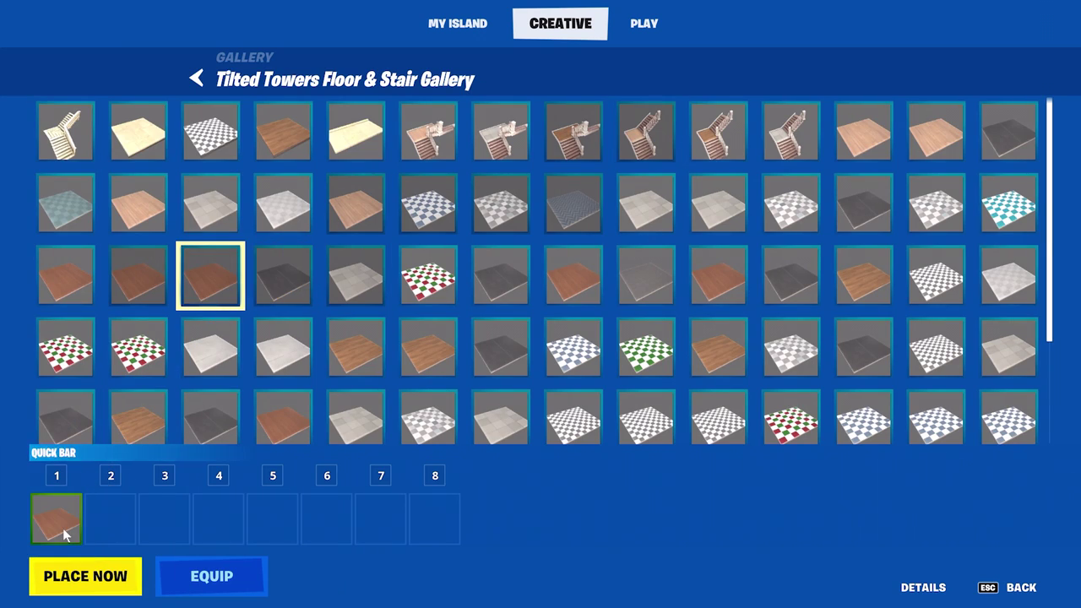
pyautogui.click(1000, 588)
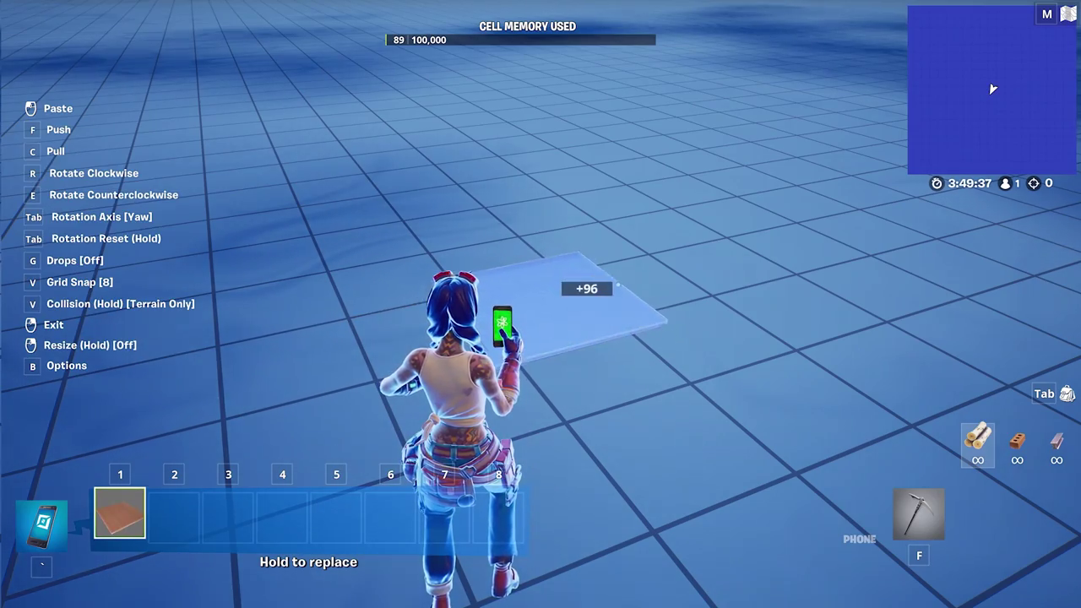
# Place wood floor tiles side by side with grid snap 8 to form a three-tile row, and exit placement
pyautogui.click(541, 304)
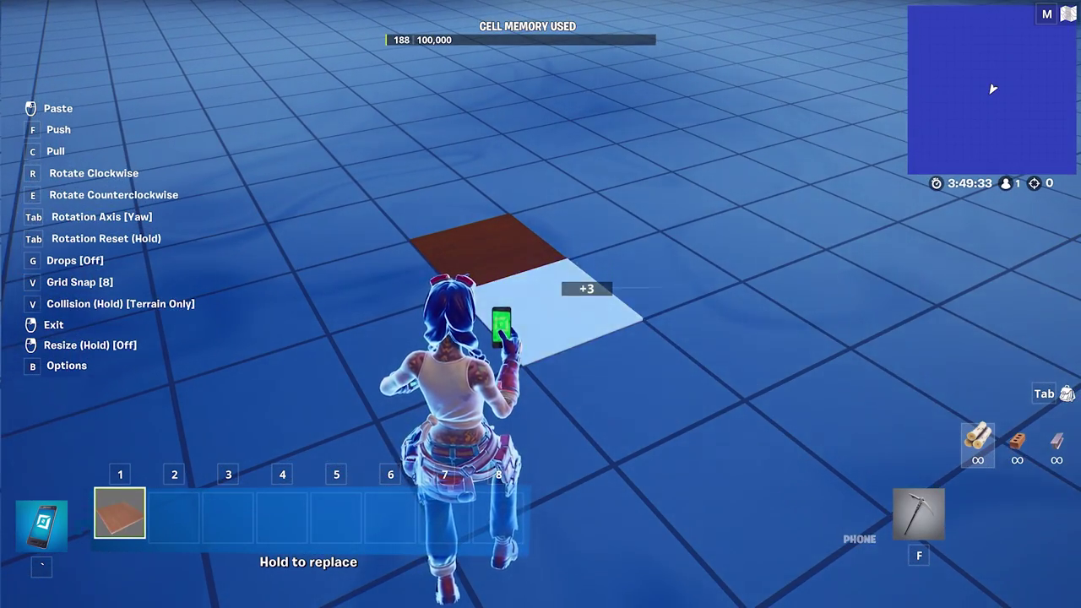
pyautogui.press('s')
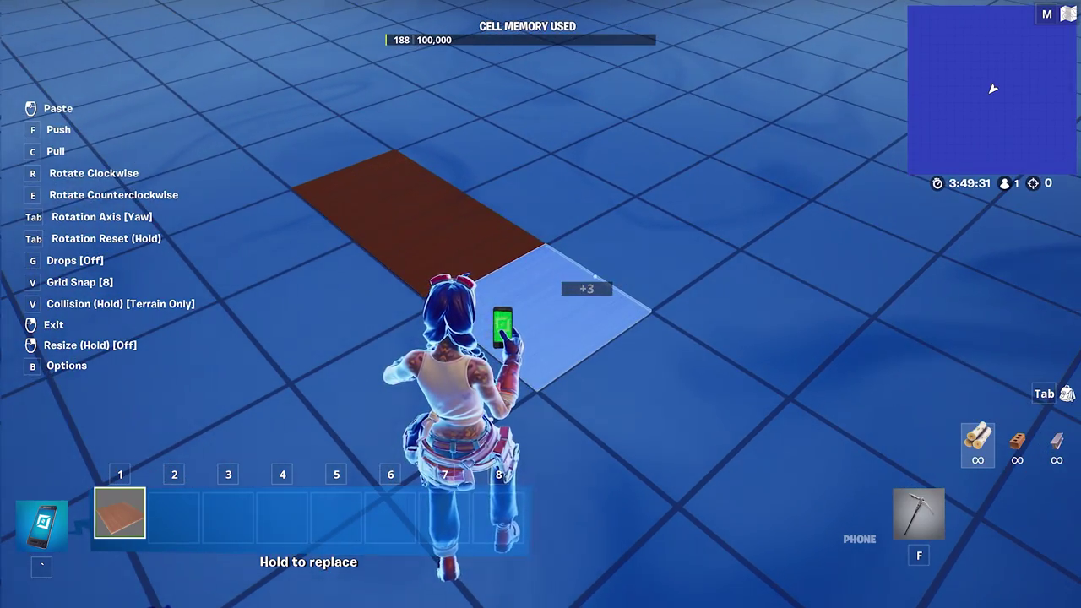
pyautogui.click(540, 305)
pyautogui.rightClick(540, 304)
# Select all three floor tiles in the row, copy them as a group and line the copy up alongside
pyautogui.press('r')
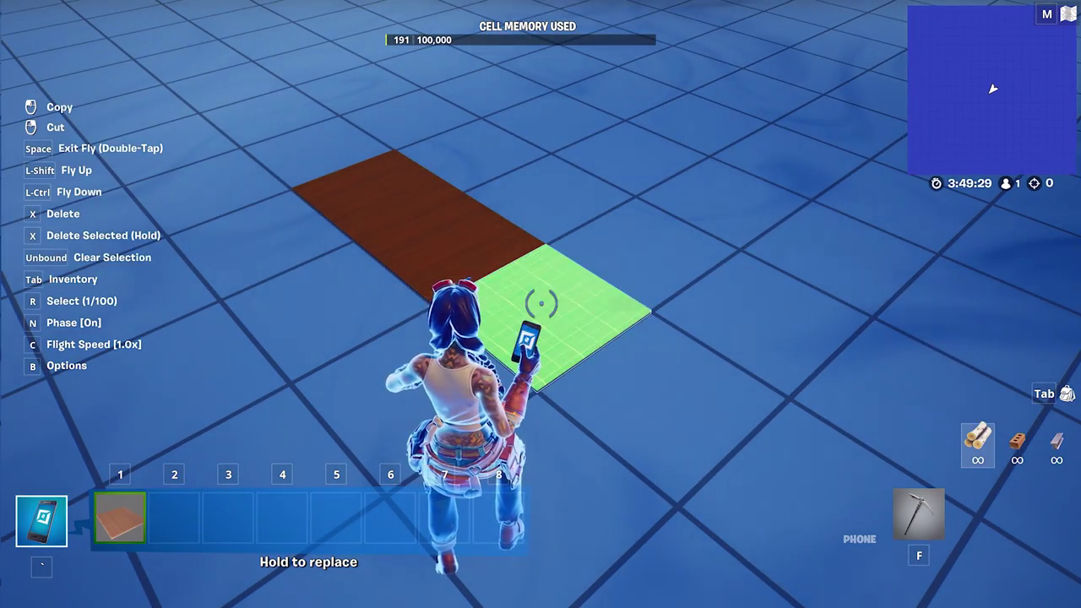
pyautogui.press('s')
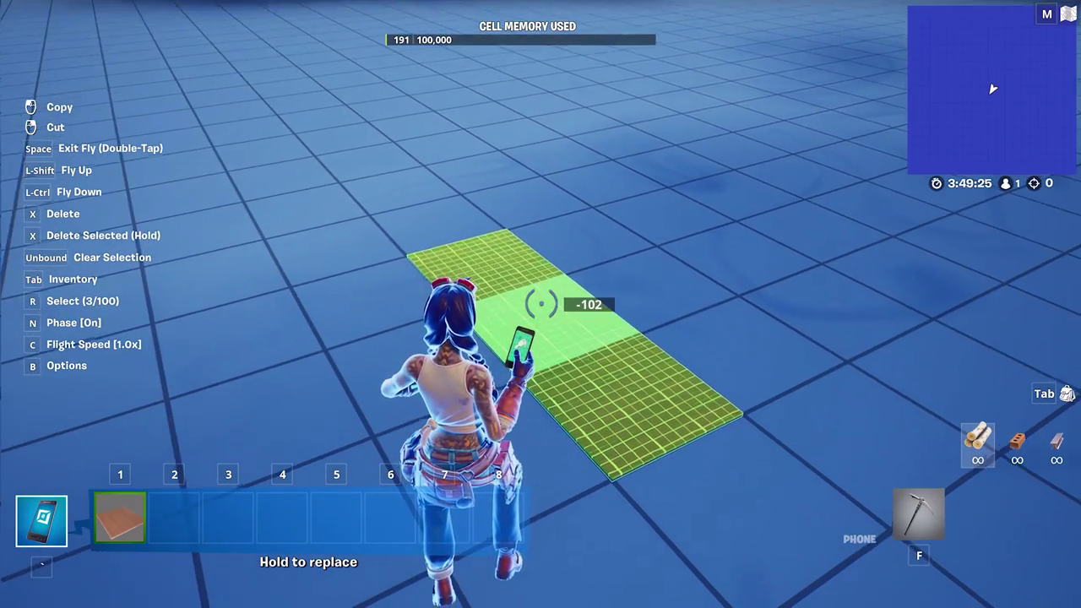
pyautogui.click(541, 305)
pyautogui.press('a')
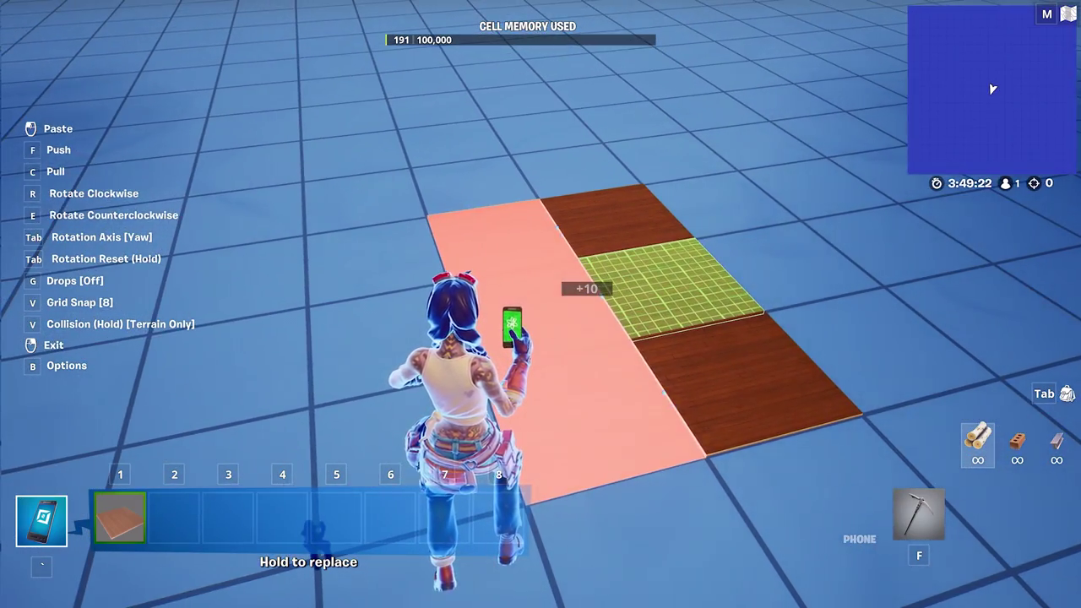
# Paste the copied three-tile row three times, side by side, to extend the wood floor to four rows
pyautogui.click(541, 304)
pyautogui.press('w')
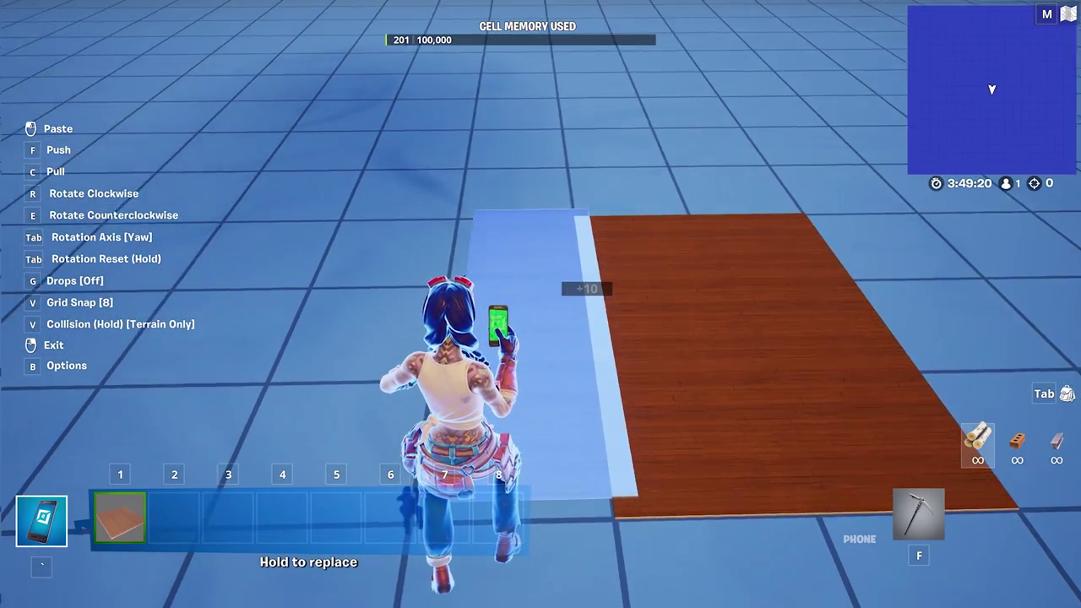
pyautogui.click(540, 304)
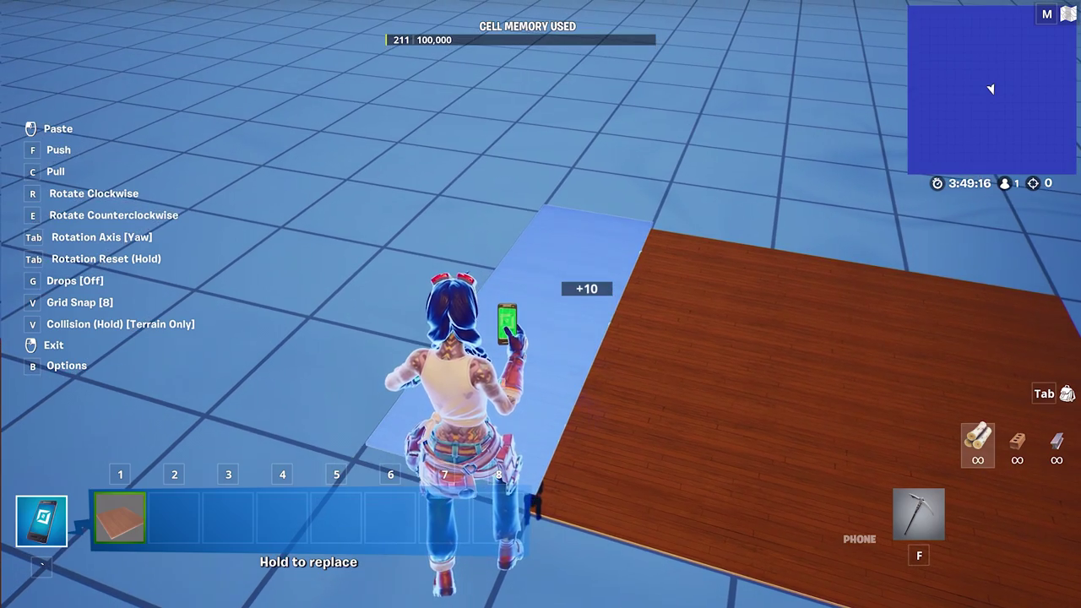
pyautogui.click(541, 304)
# Select the misaligned last row, reposition it flush with the rest of the floor, and exit placement
pyautogui.rightClick(540, 304)
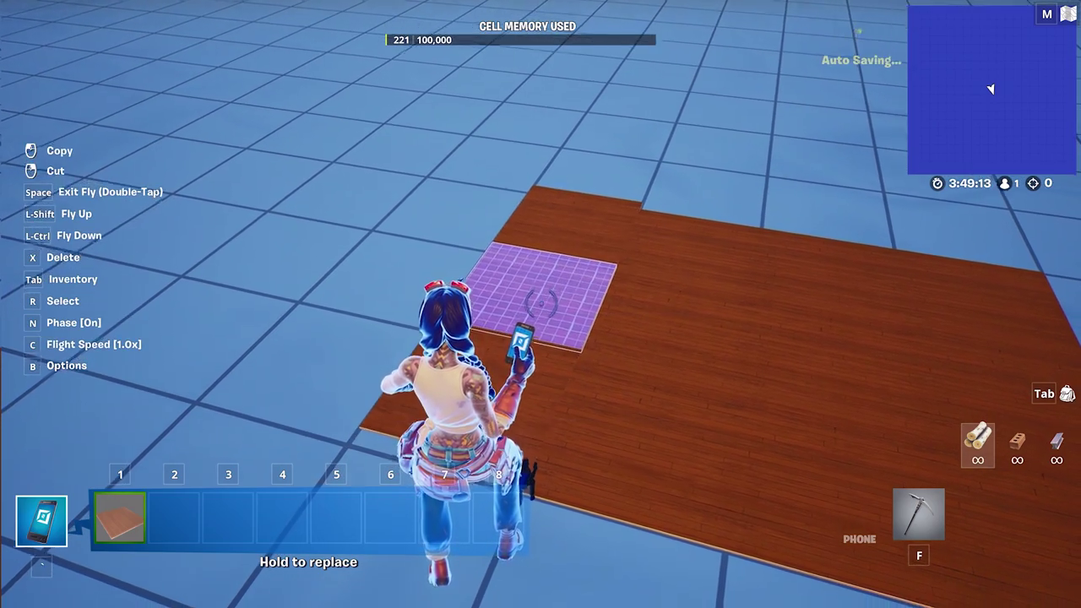
pyautogui.press('r')
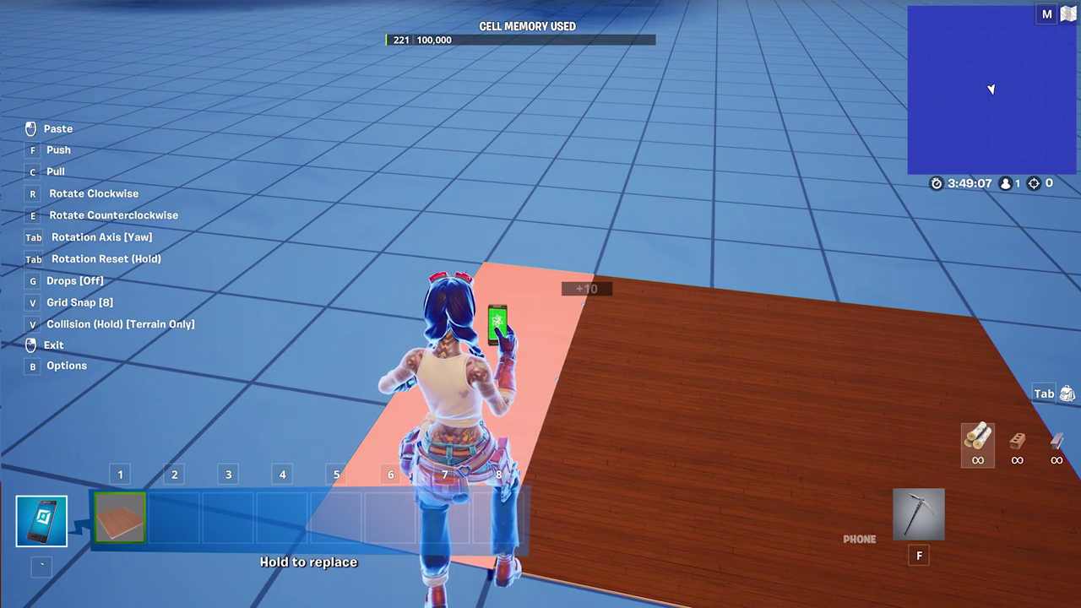
pyautogui.rightClick(540, 304)
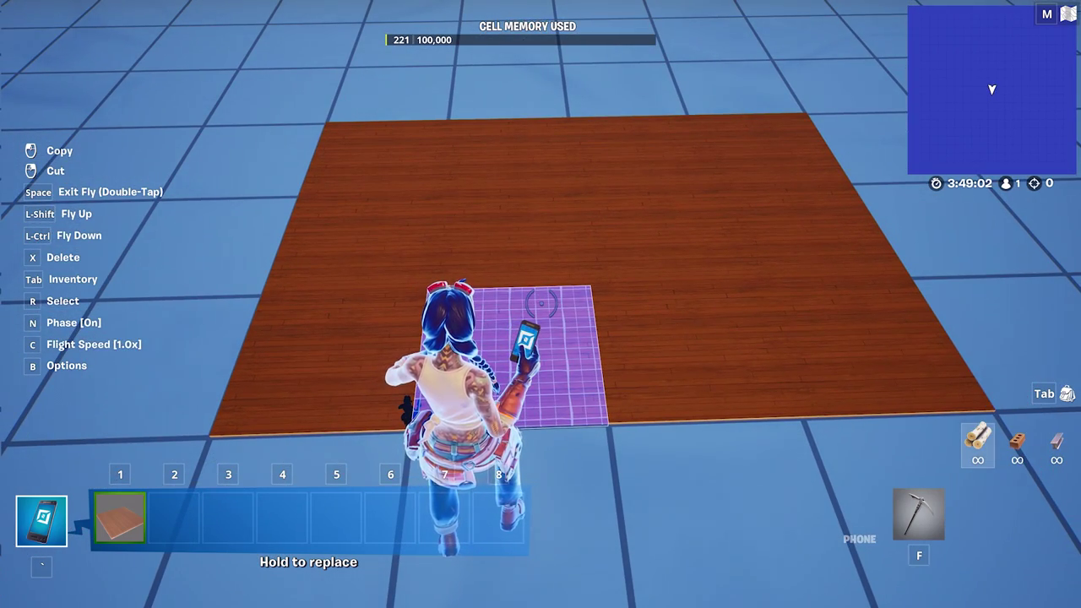
# Select all 12 wood floor tiles and copy them as one group with grid snap 8
pyautogui.press('r')
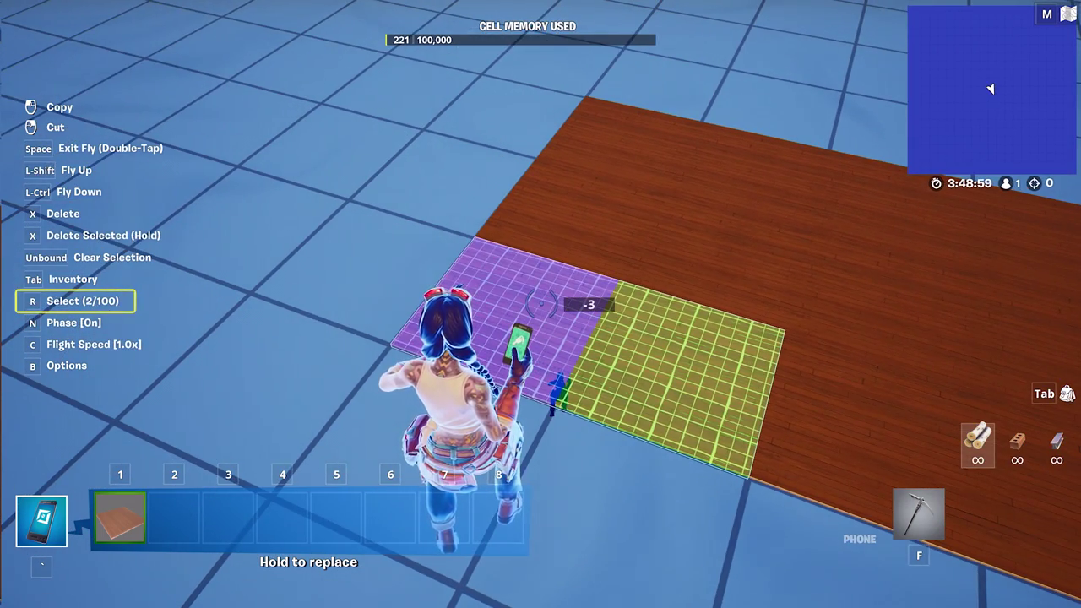
pyautogui.press('r')
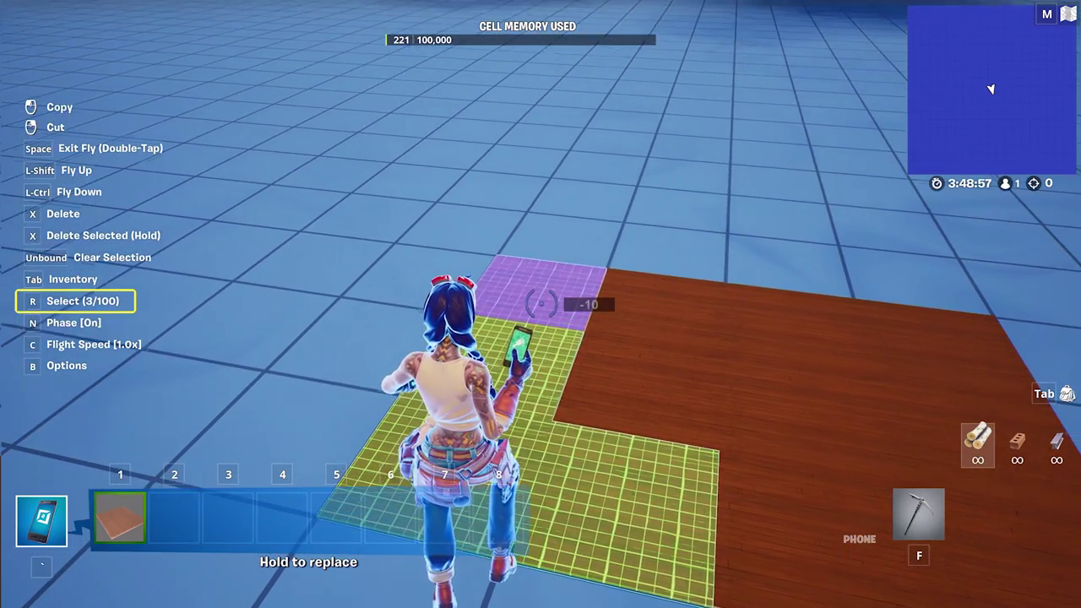
pyautogui.press('r')
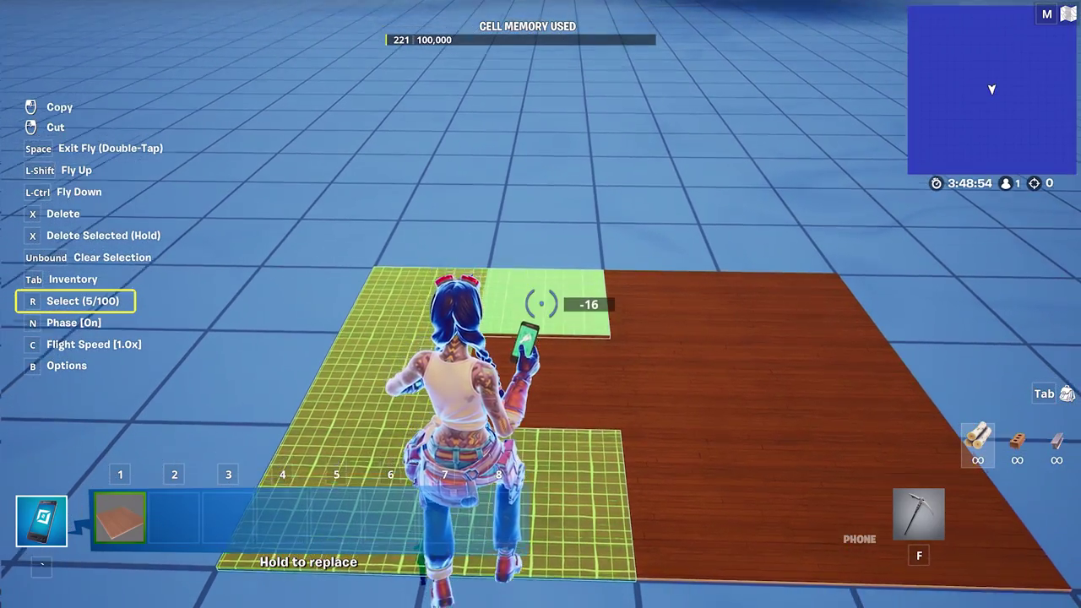
pyautogui.press('r')
pyautogui.press('r')
pyautogui.press('r')
pyautogui.press('r')
pyautogui.press('r')
pyautogui.press('r')
pyautogui.press('r')
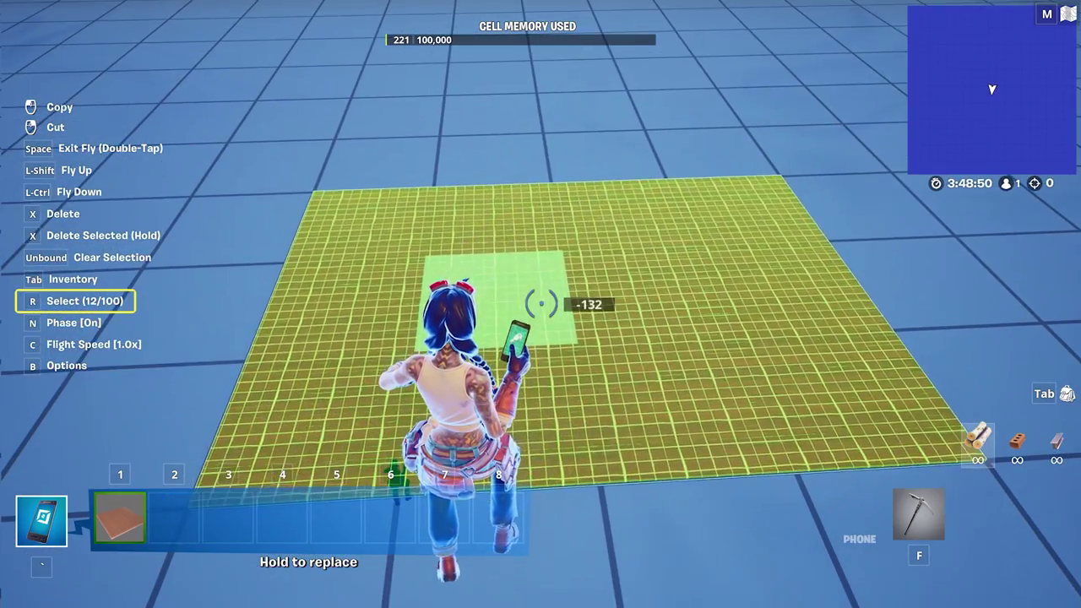
pyautogui.click(541, 302)
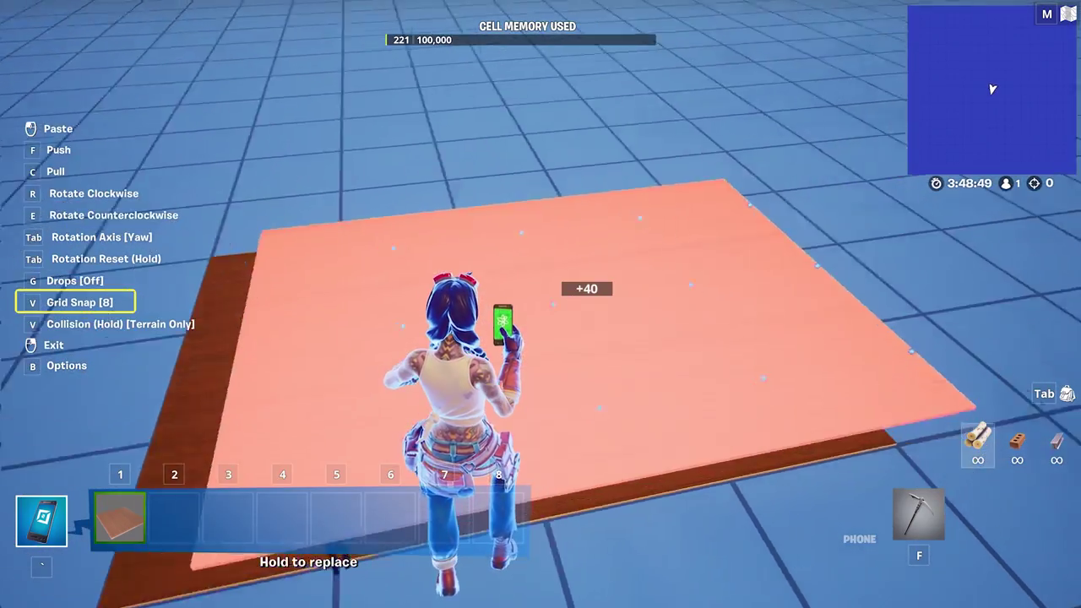
# Push the copied 12-tile wood floor clear of the original and paste it with grid snap 8
pyautogui.press('f')
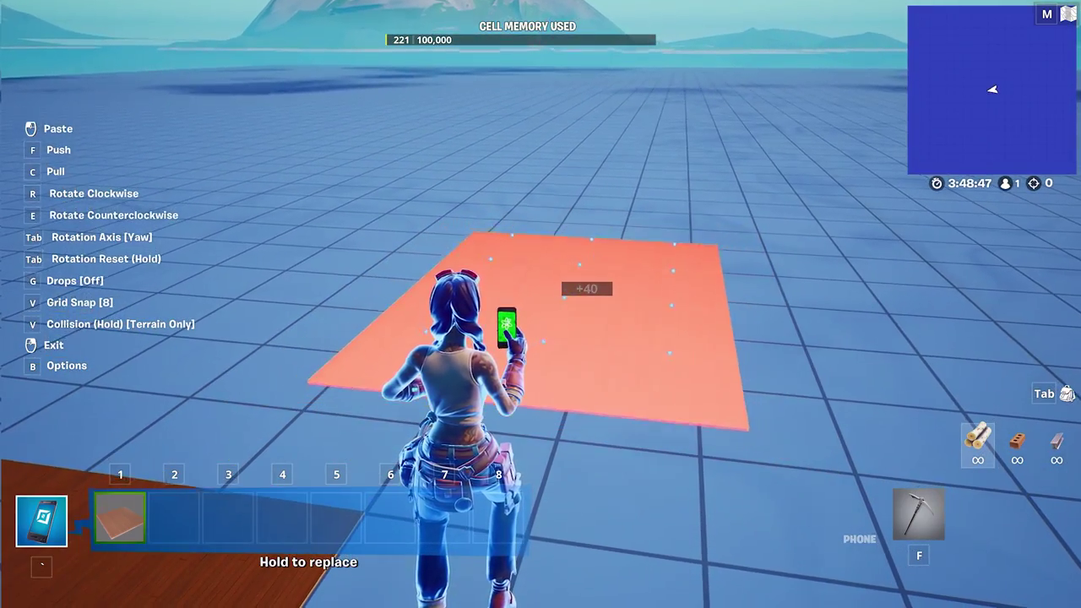
pyautogui.click(541, 302)
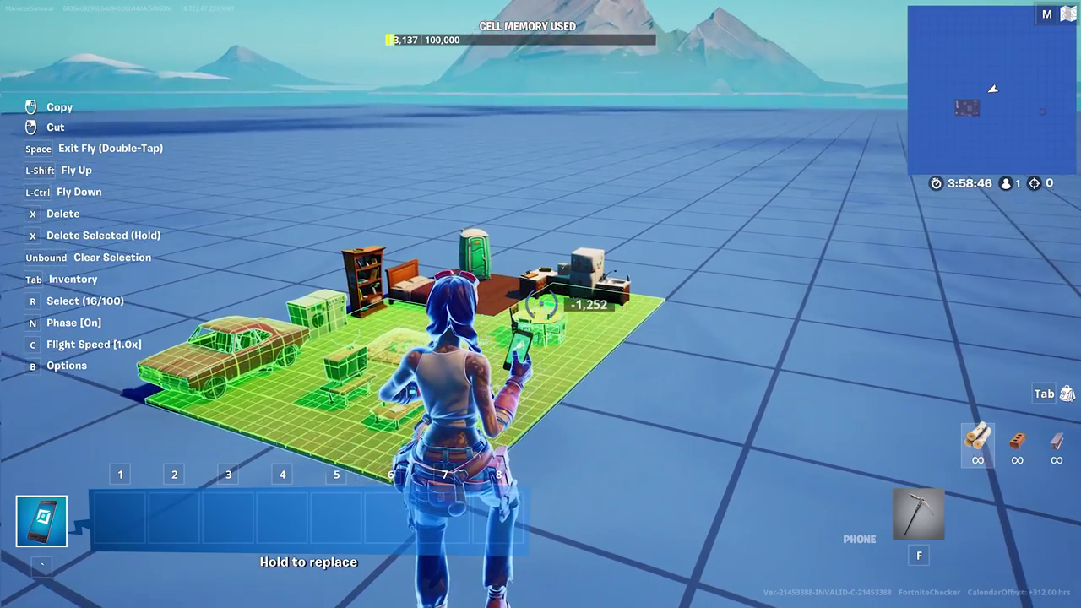
# Add the remaining furniture to the floor selection and duplicate the whole furnished floor beside the original with grid snap 32
pyautogui.press('r')
pyautogui.press('r')
pyautogui.press('r')
pyautogui.press('r')
pyautogui.press('r')
pyautogui.press('r')
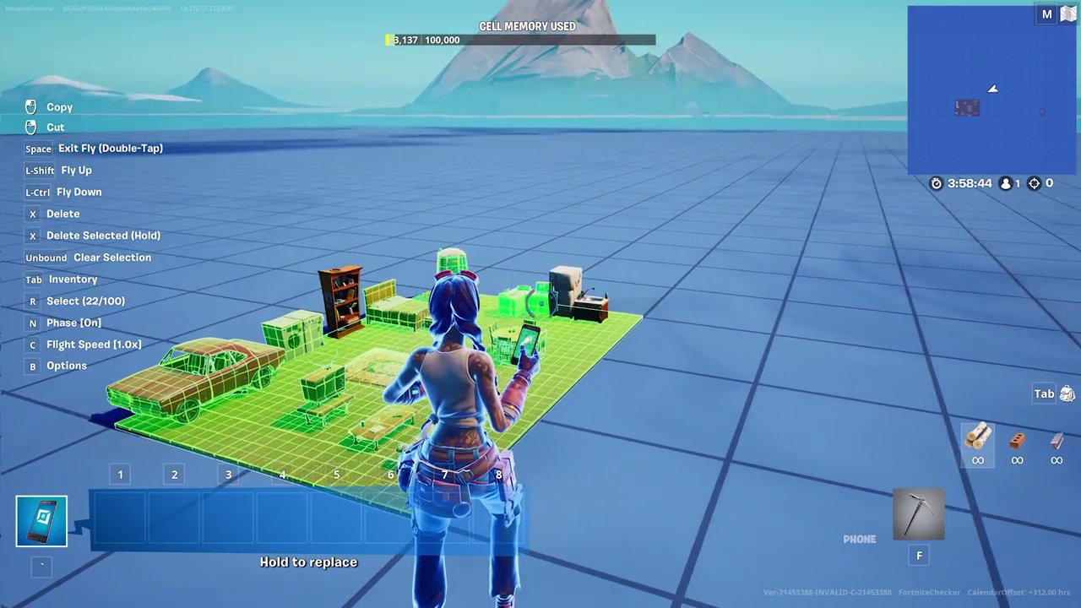
pyautogui.press('r')
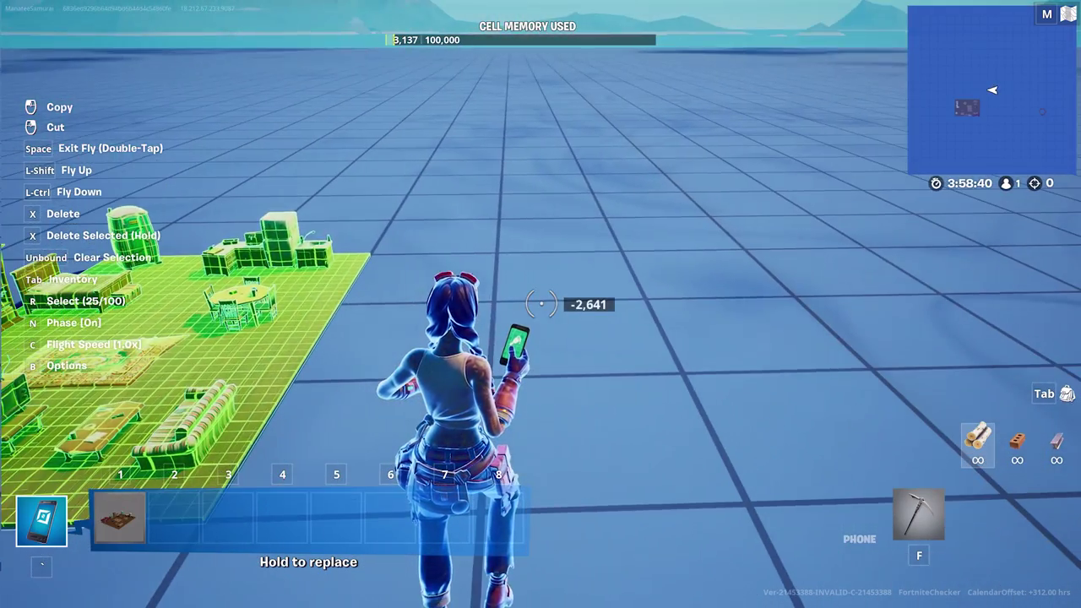
pyautogui.click(541, 304)
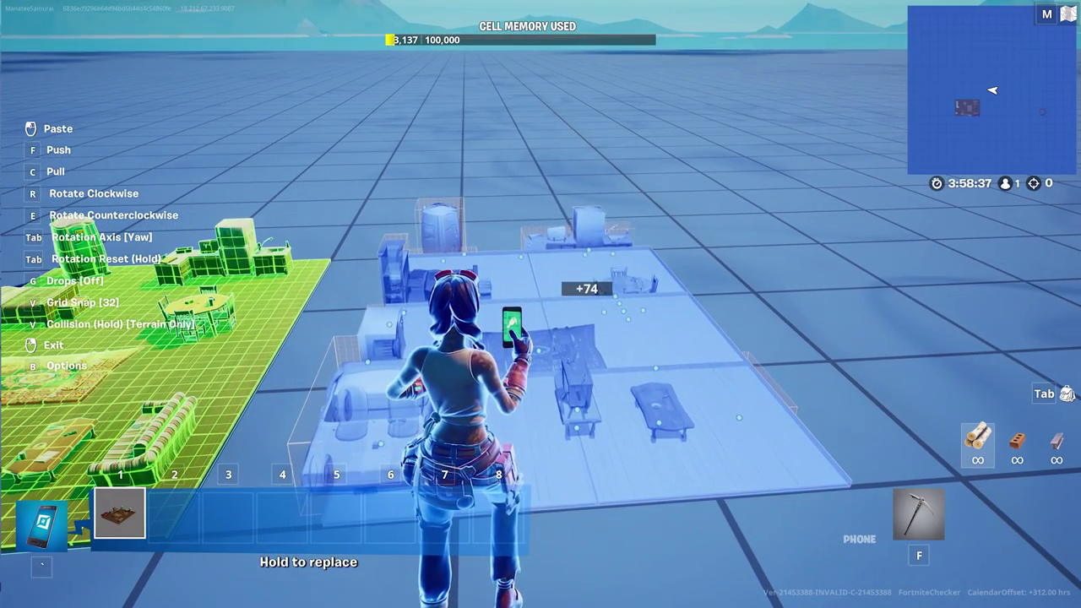
pyautogui.click(541, 304)
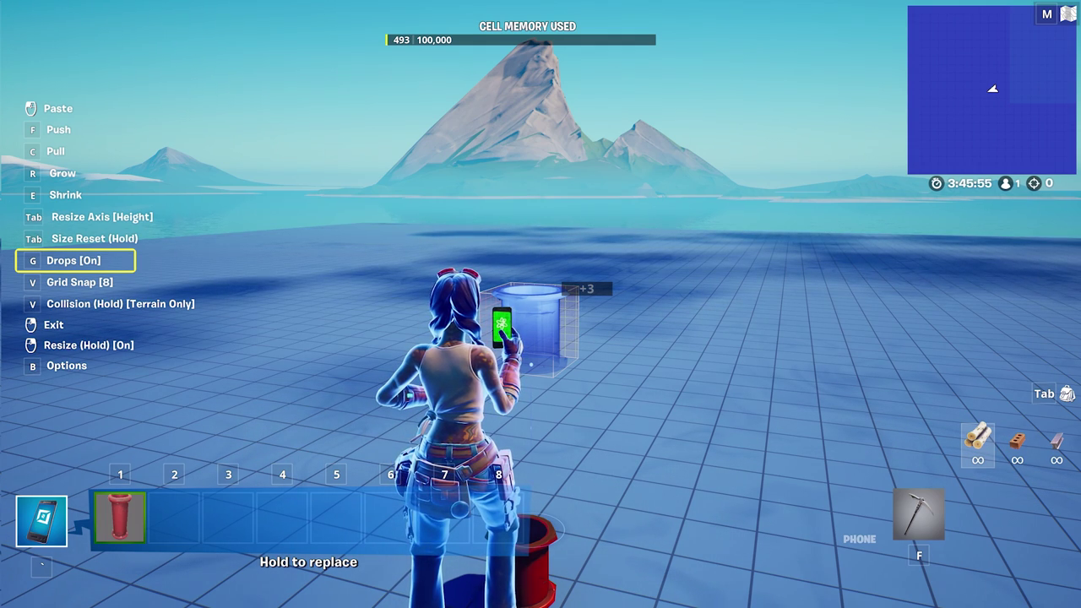
# Pick up the upper red pipe section and place it directly on the lower one with Drops off and grid snap 8
pyautogui.rightClick(540, 304)
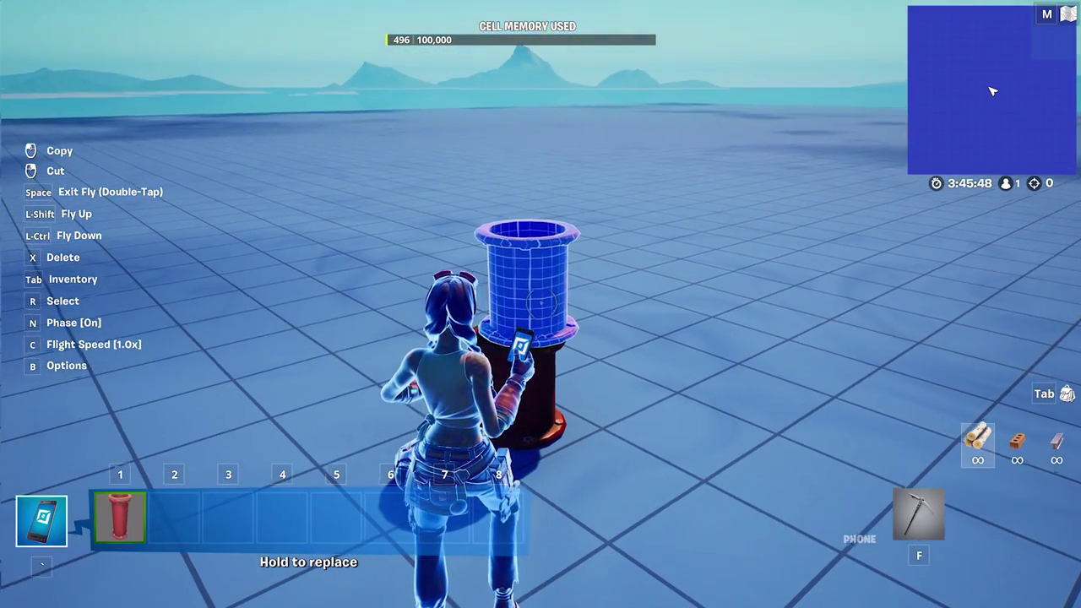
pyautogui.click(541, 304)
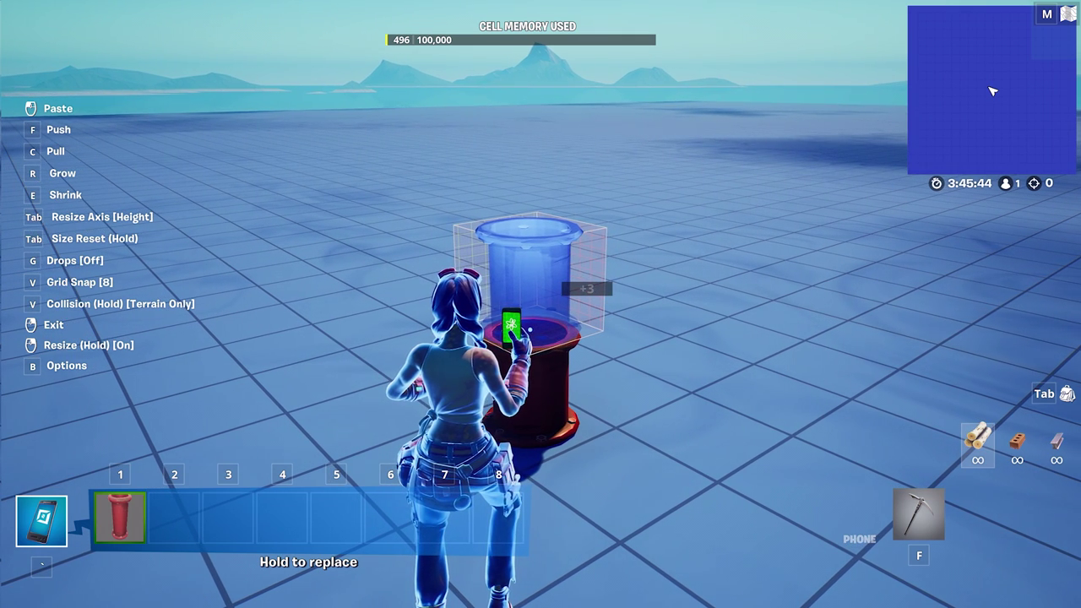
pyautogui.click(540, 305)
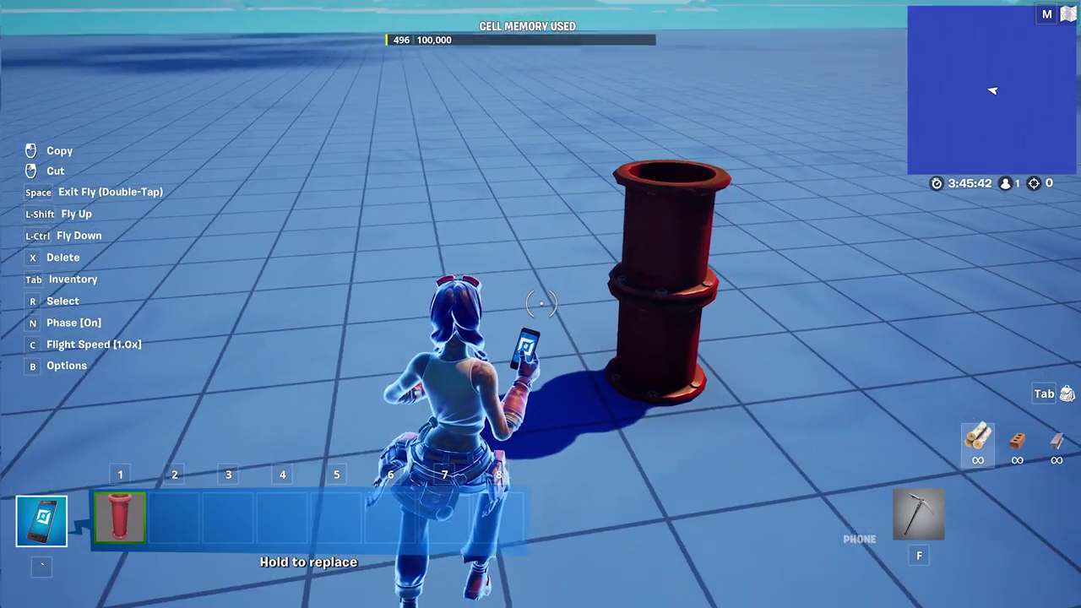